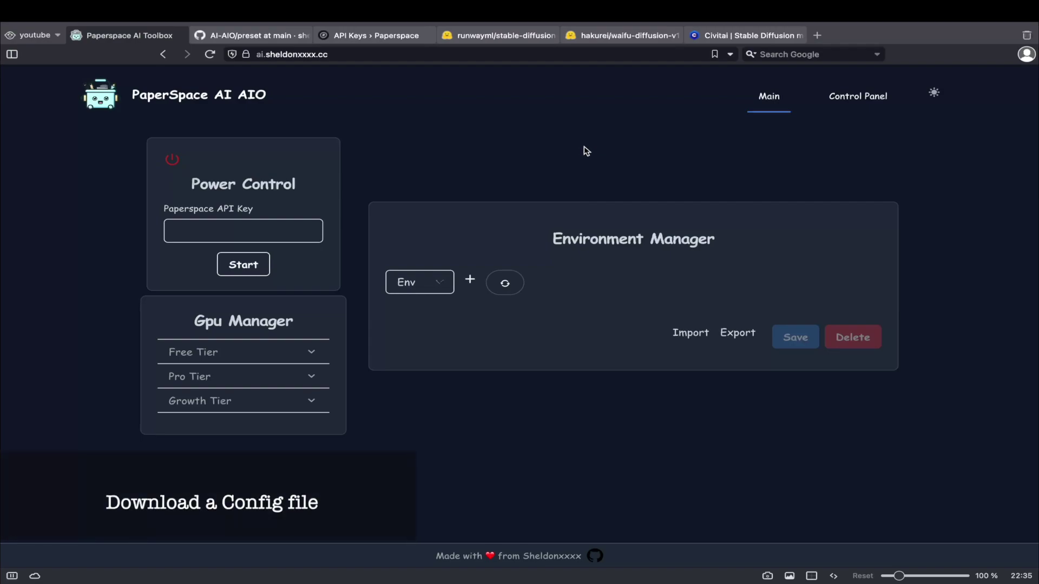
Save the raw sd_webui.json file from the AI-AIO repository's preset folder.
{"action": "left_click", "coordinate": [259, 35]}
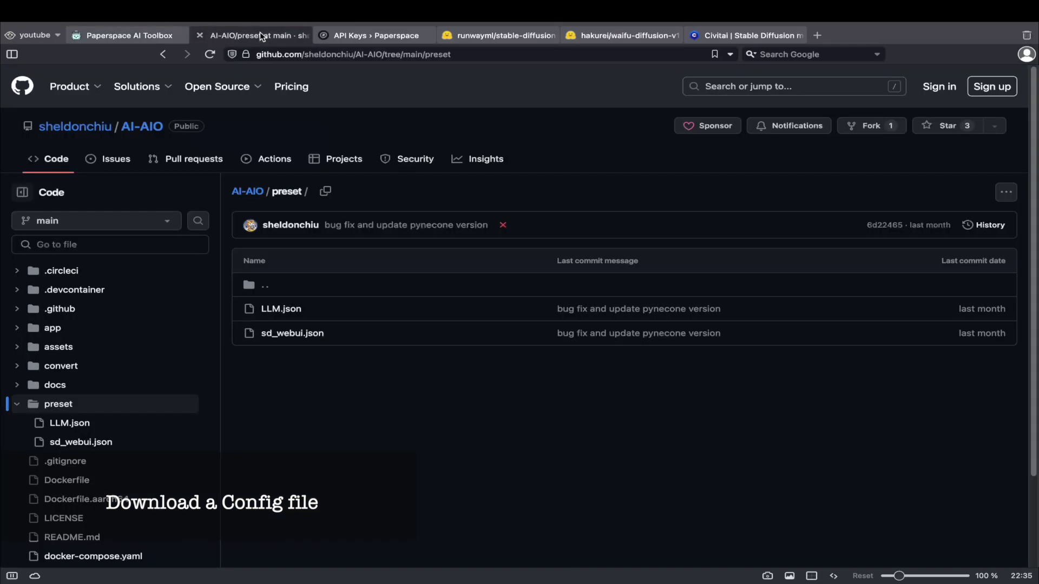
{"action": "left_click", "coordinate": [292, 333]}
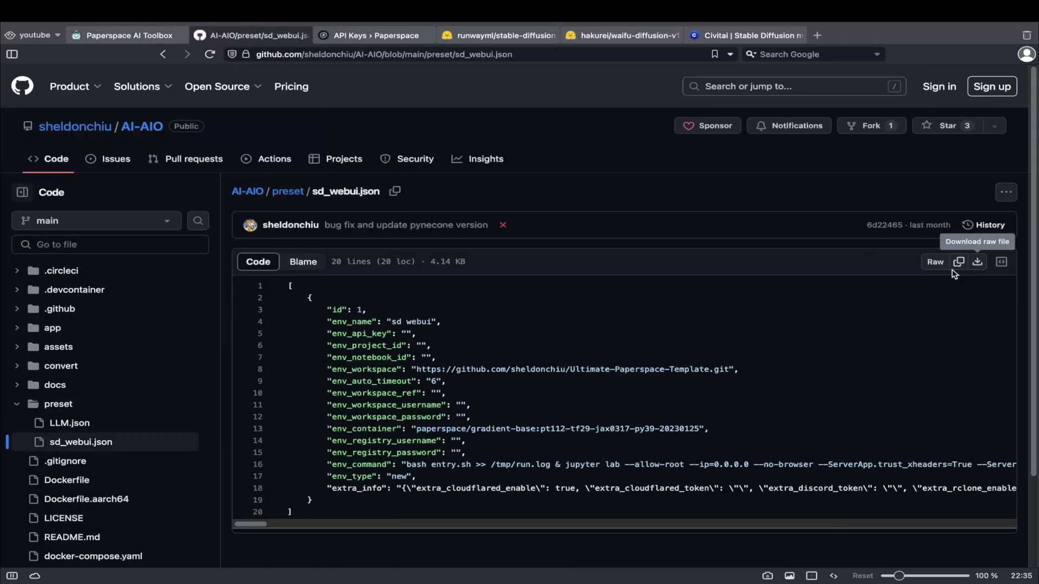
{"action": "left_click", "coordinate": [977, 262]}
{"action": "left_click", "coordinate": [454, 184]}
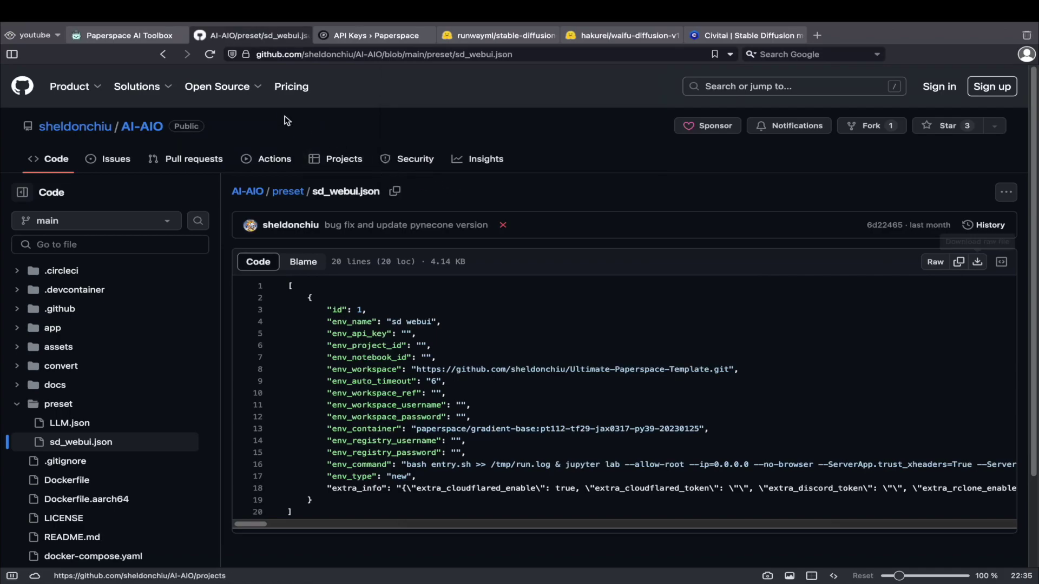
Import sd_webui (1).json into the toolbox and load the sd webui environment.
{"action": "left_click", "coordinate": [133, 35]}
{"action": "left_click", "coordinate": [698, 333]}
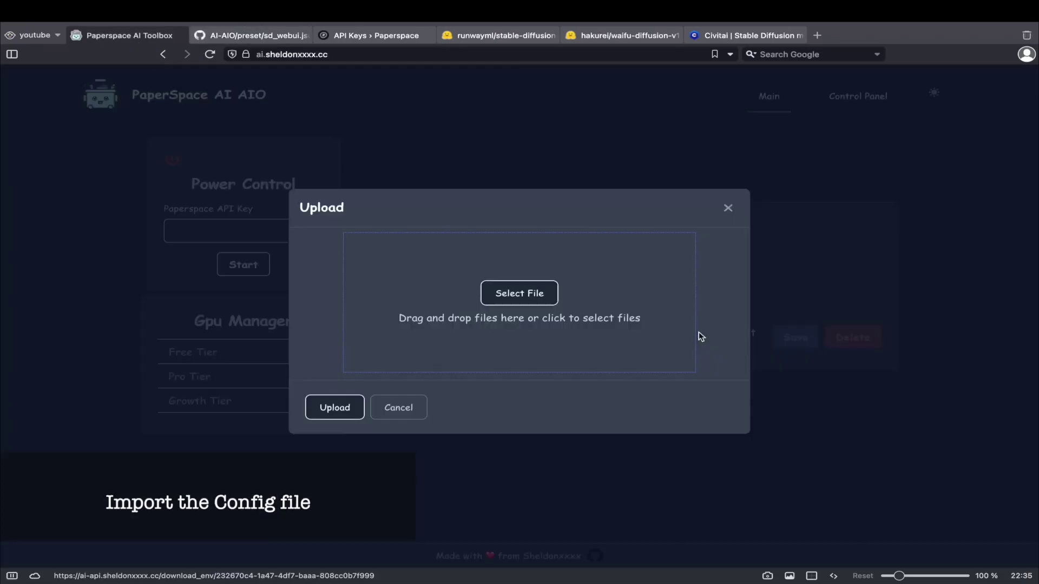
{"action": "left_click", "coordinate": [505, 292]}
{"action": "left_click", "coordinate": [380, 257]}
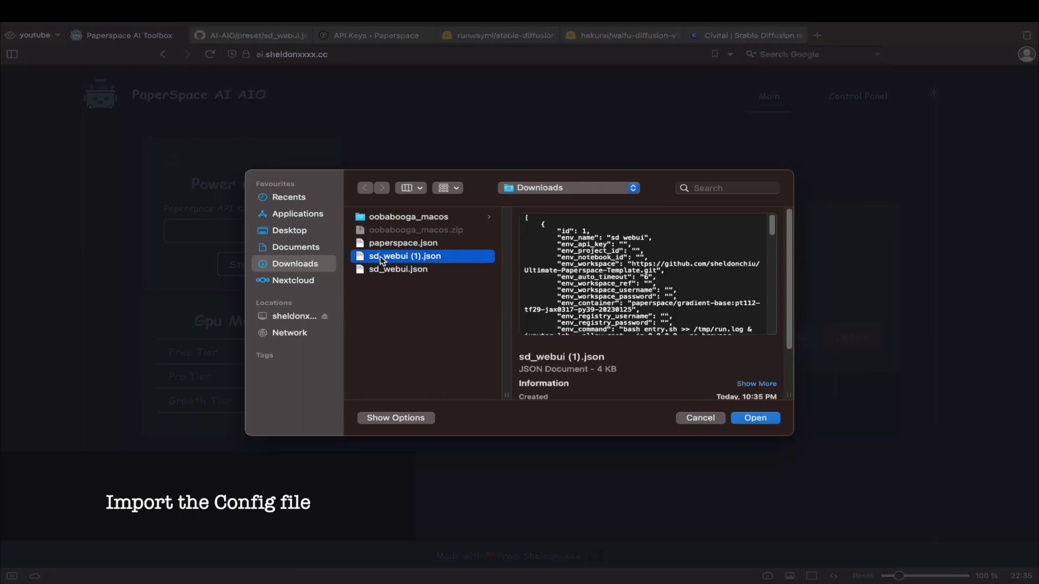
{"action": "double_click", "coordinate": [380, 256]}
{"action": "left_click", "coordinate": [346, 405]}
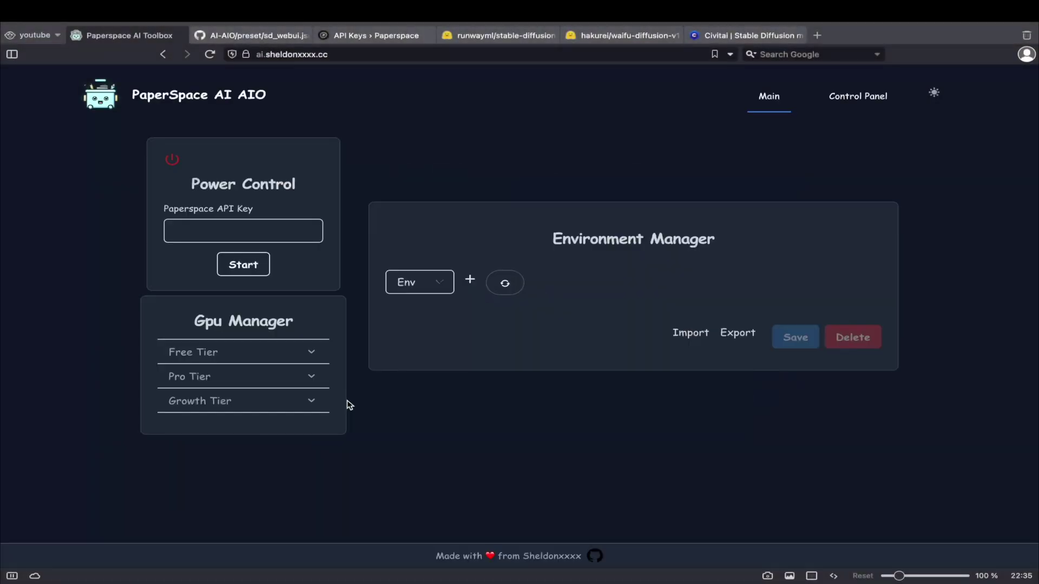
{"action": "left_click", "coordinate": [415, 292]}
{"action": "left_click", "coordinate": [418, 299]}
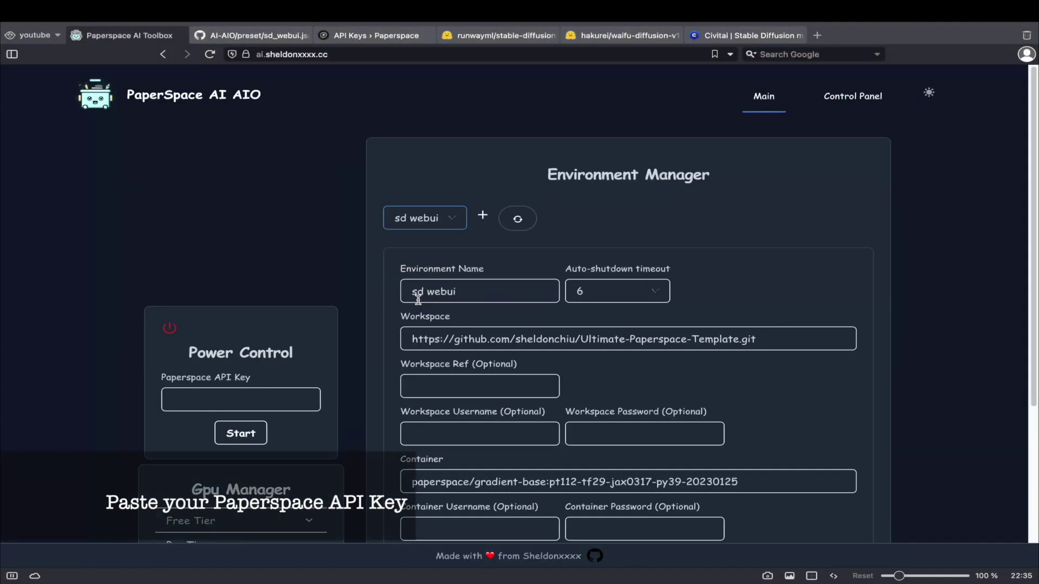
Paste the Paperspace API key from the Paperspace tab into the Paperspace API Key field.
{"action": "left_click", "coordinate": [357, 37]}
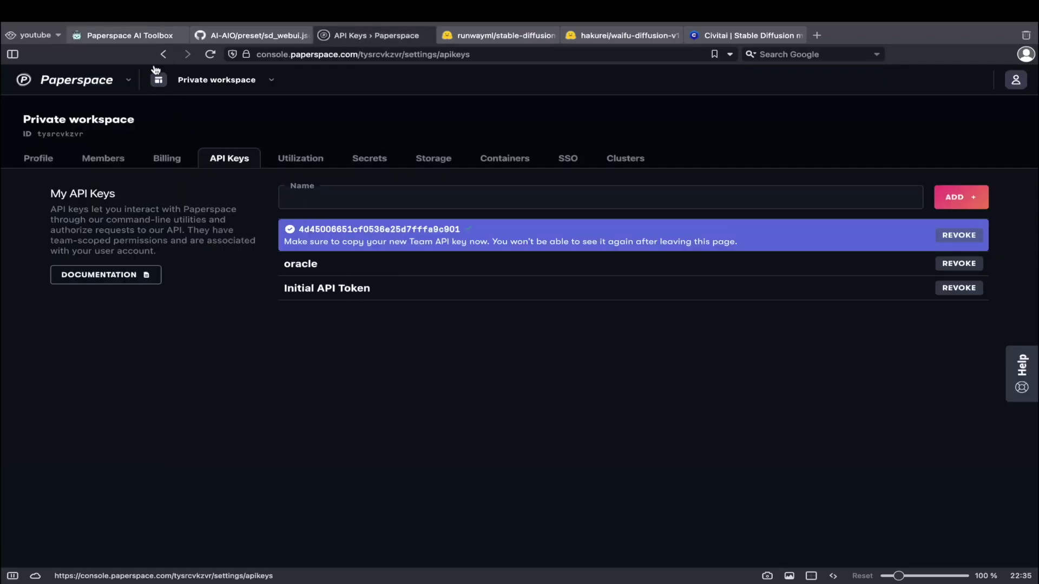
{"action": "left_click", "coordinate": [128, 35]}
{"action": "left_click", "coordinate": [204, 394]}
{"action": "key", "text": "ctrl+v"}
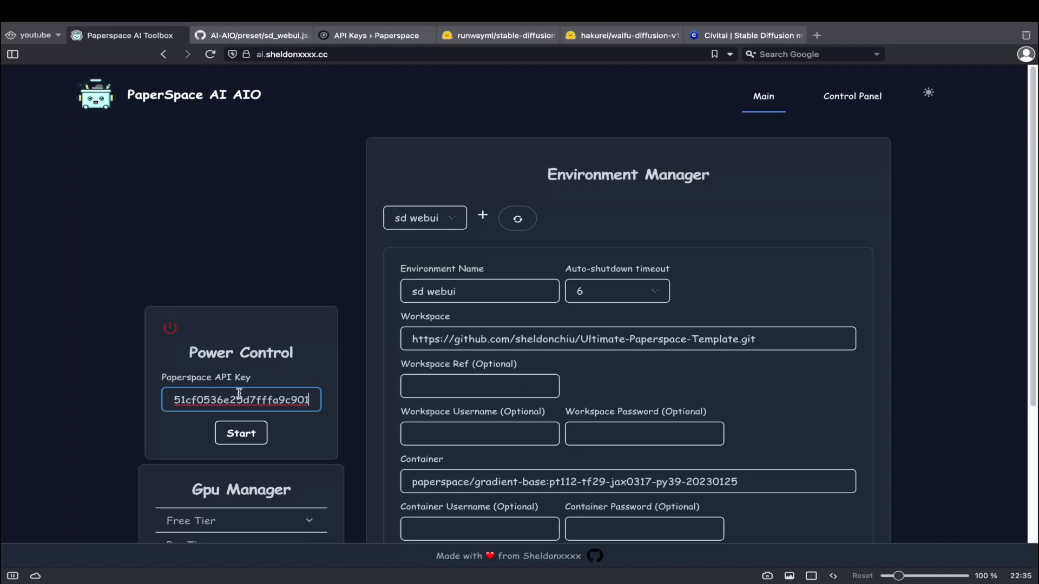
Expand Stable Diffusion, Stable Diffusion WebUI and Model Downloader to reveal the Model, VAE, Embedding and Lora lists.
{"action": "scroll", "coordinate": [617, 311], "scroll_direction": "down", "scroll_amount": 5}
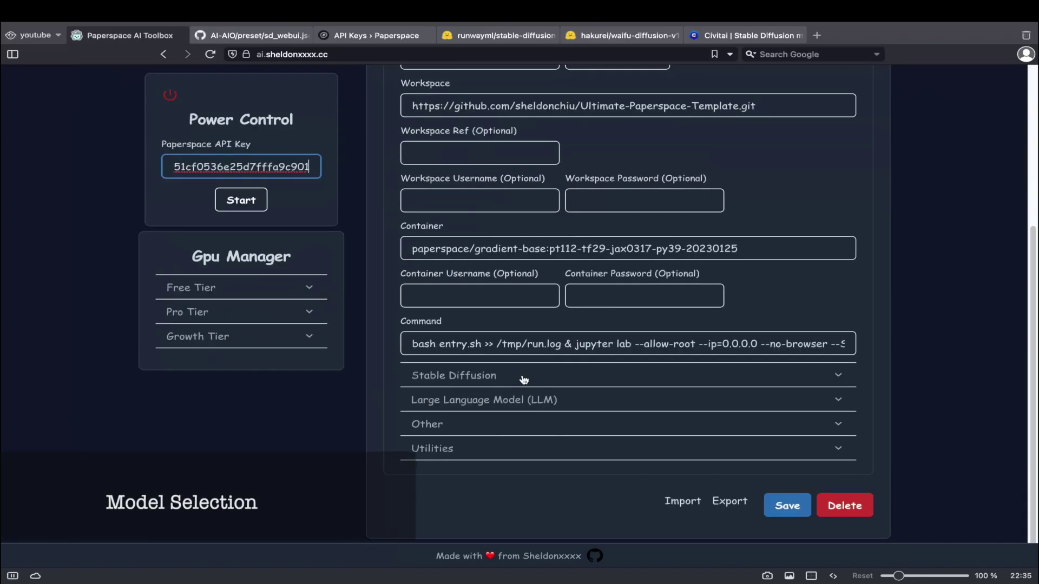
{"action": "left_click", "coordinate": [522, 375]}
{"action": "scroll", "coordinate": [522, 375], "scroll_direction": "down", "scroll_amount": 1}
{"action": "left_click", "coordinate": [483, 335]}
{"action": "scroll", "coordinate": [484, 338], "scroll_direction": "down", "scroll_amount": 1}
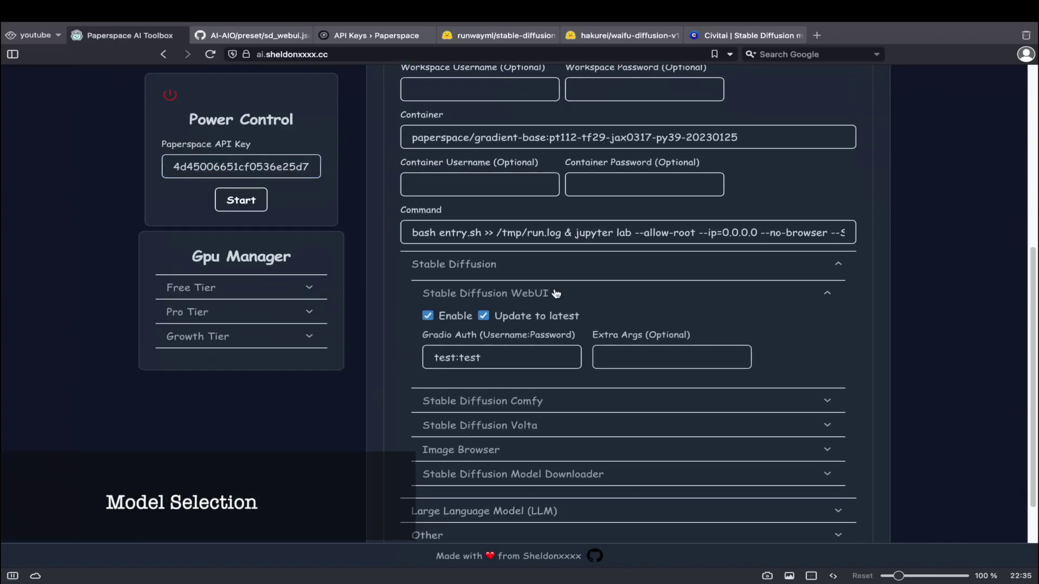
{"action": "scroll", "coordinate": [541, 411], "scroll_direction": "down", "scroll_amount": 1}
{"action": "left_click", "coordinate": [538, 452]}
{"action": "scroll", "coordinate": [534, 487], "scroll_direction": "down", "scroll_amount": 5}
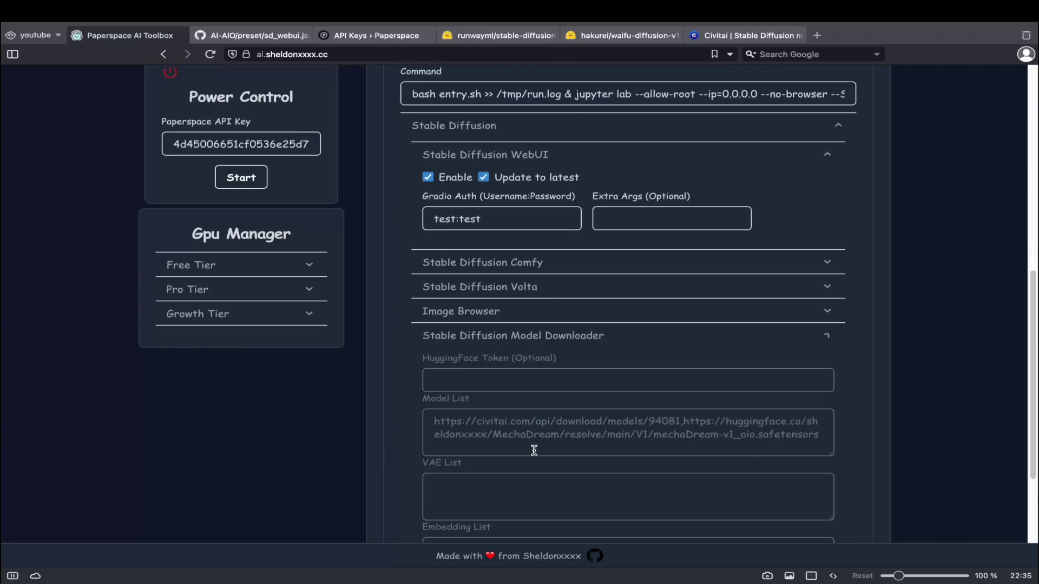
{"action": "scroll", "coordinate": [549, 424], "scroll_direction": "down", "scroll_amount": 3}
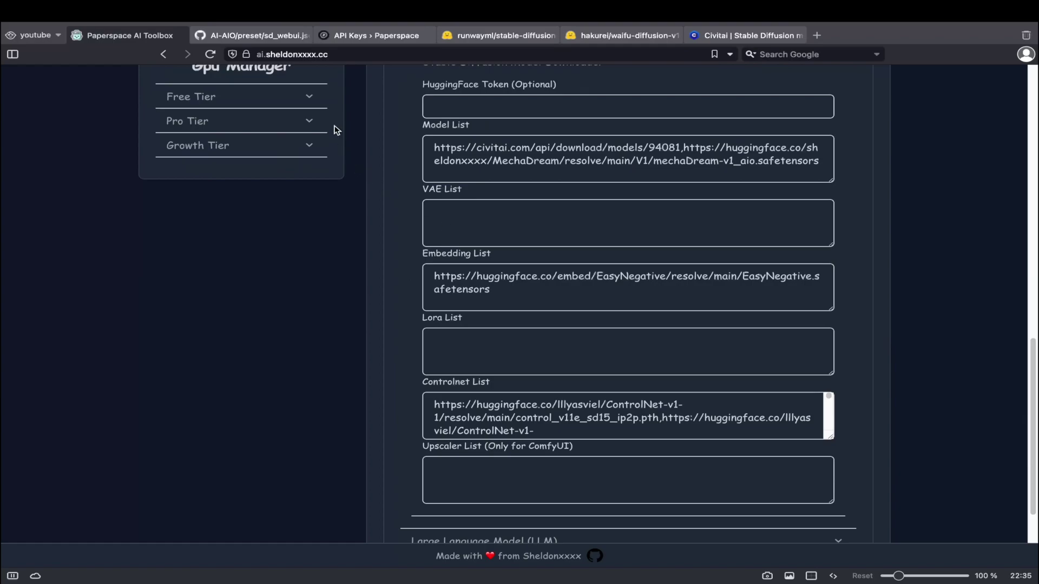
Copy the download link of v1-5-pruned-emaonly.safetensors from runwayml's stable-diffusion-v1-5 files.
{"action": "left_click", "coordinate": [487, 35]}
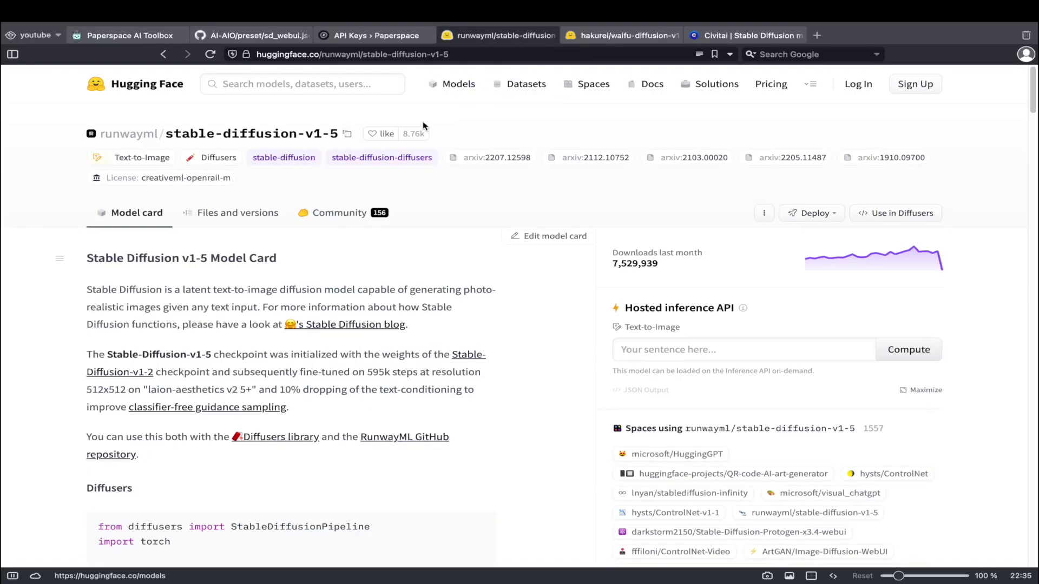
{"action": "left_click", "coordinate": [229, 214]}
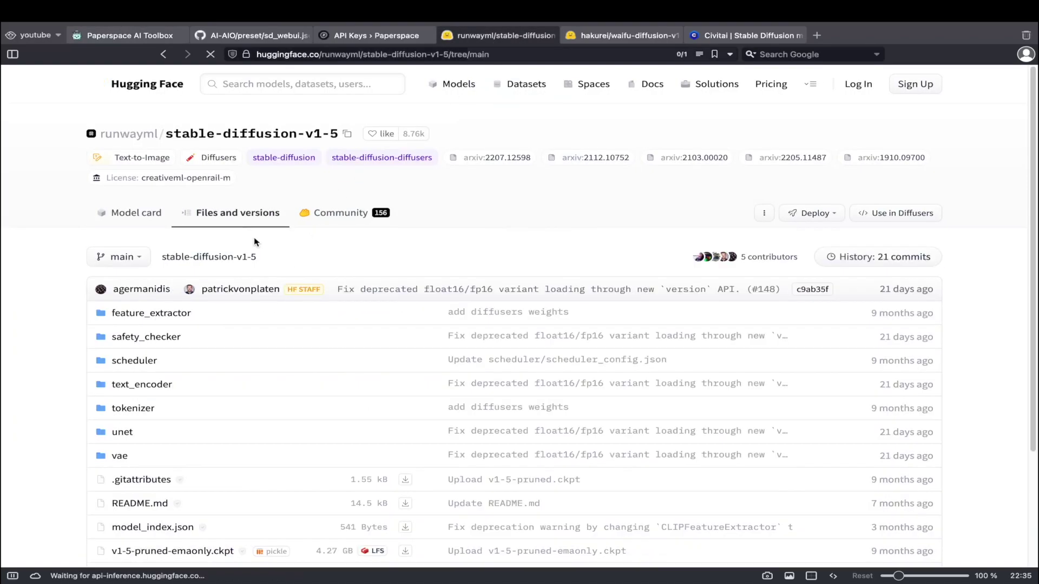
{"action": "scroll", "coordinate": [238, 345], "scroll_direction": "down", "scroll_amount": 1}
{"action": "scroll", "coordinate": [241, 342], "scroll_direction": "down", "scroll_amount": 2}
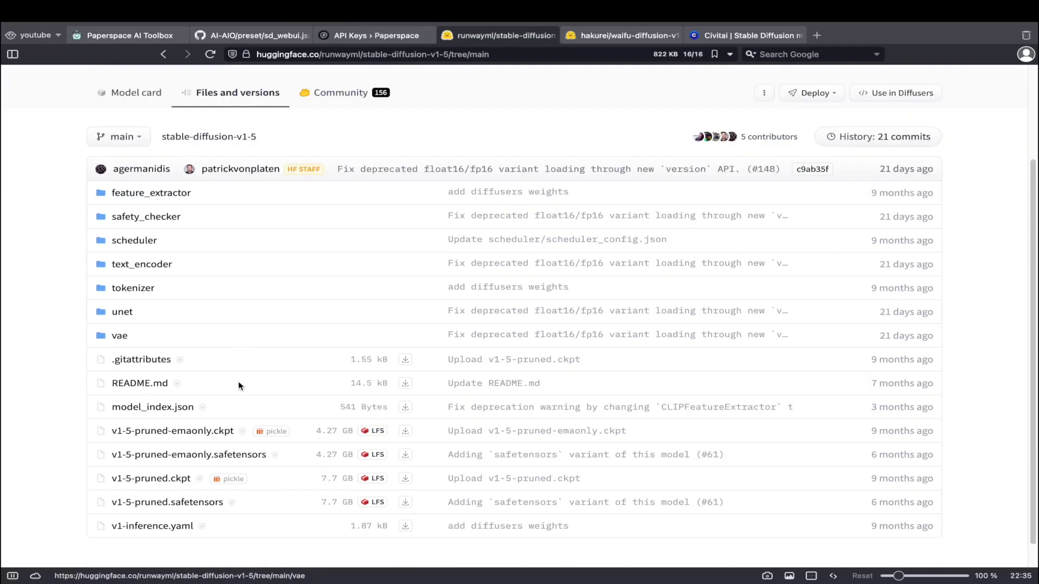
{"action": "left_click", "coordinate": [215, 459]}
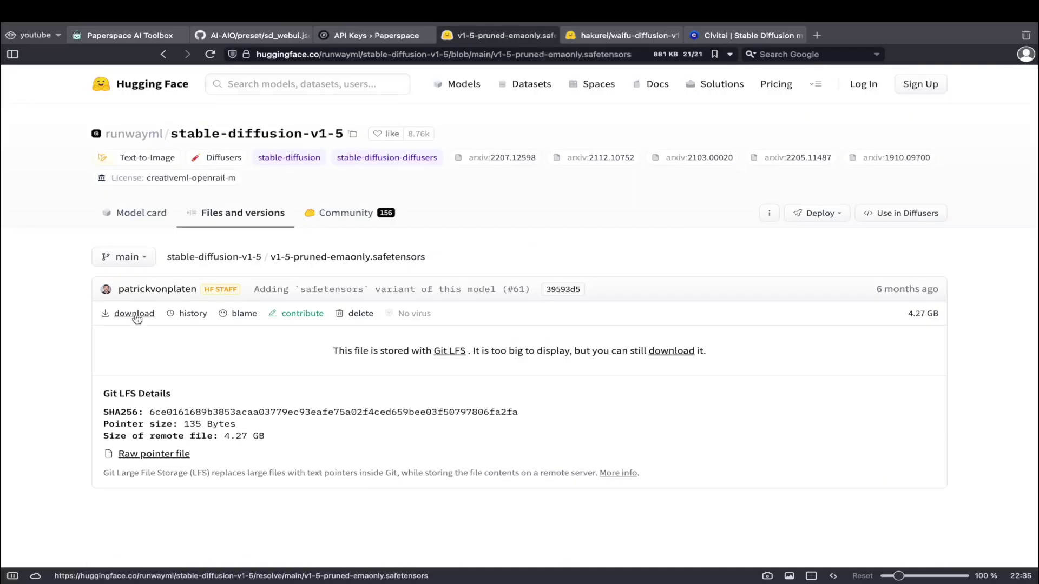
{"action": "right_click", "coordinate": [111, 317]}
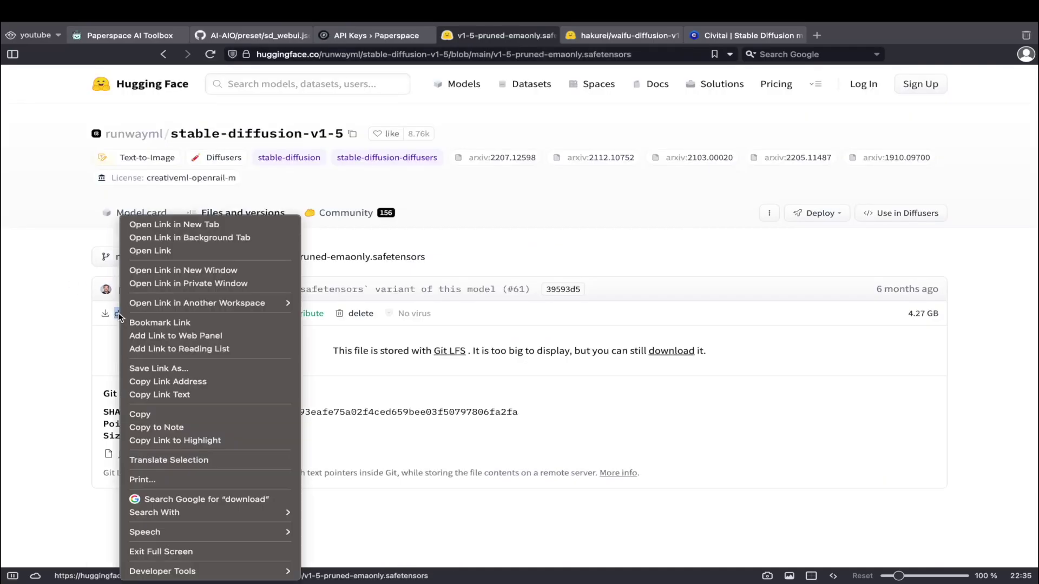
{"action": "left_click", "coordinate": [180, 381]}
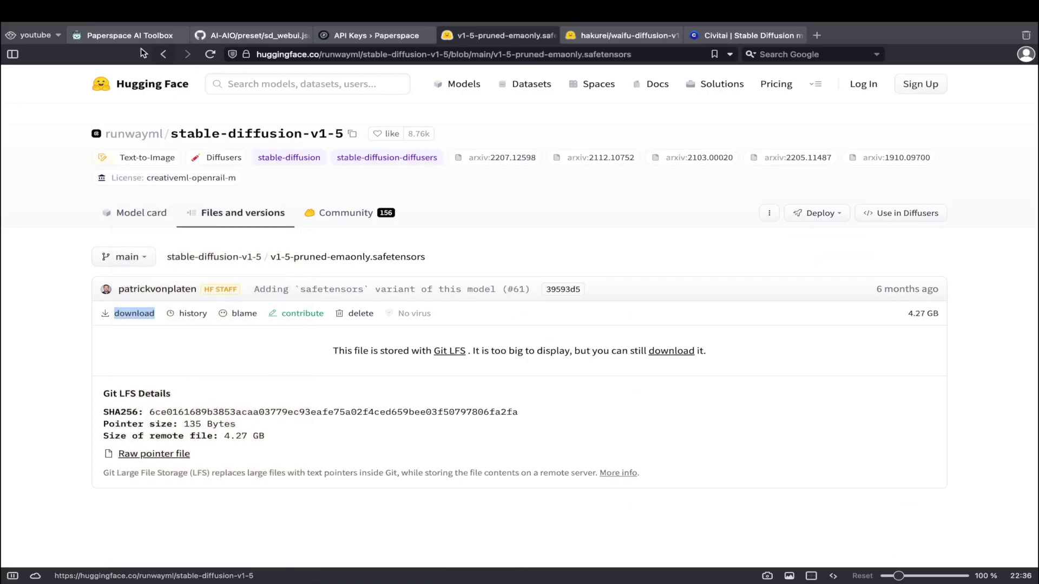
Append the v1-5 link to the end of the Model List after a comma.
{"action": "left_click", "coordinate": [97, 34]}
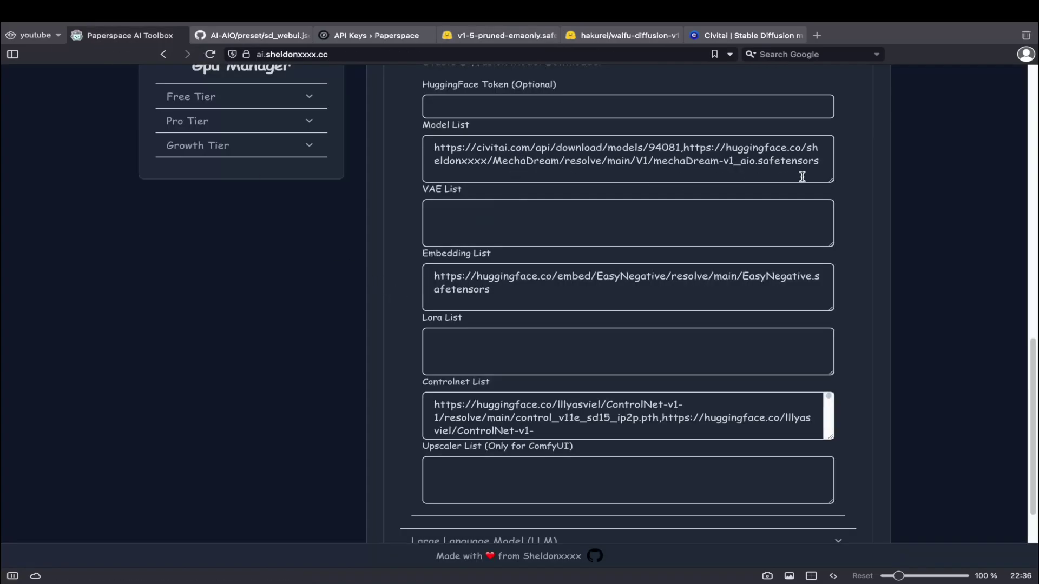
{"action": "left_click", "coordinate": [817, 165]}
{"action": "type", "text": ","}
{"action": "key", "text": "super+v"}
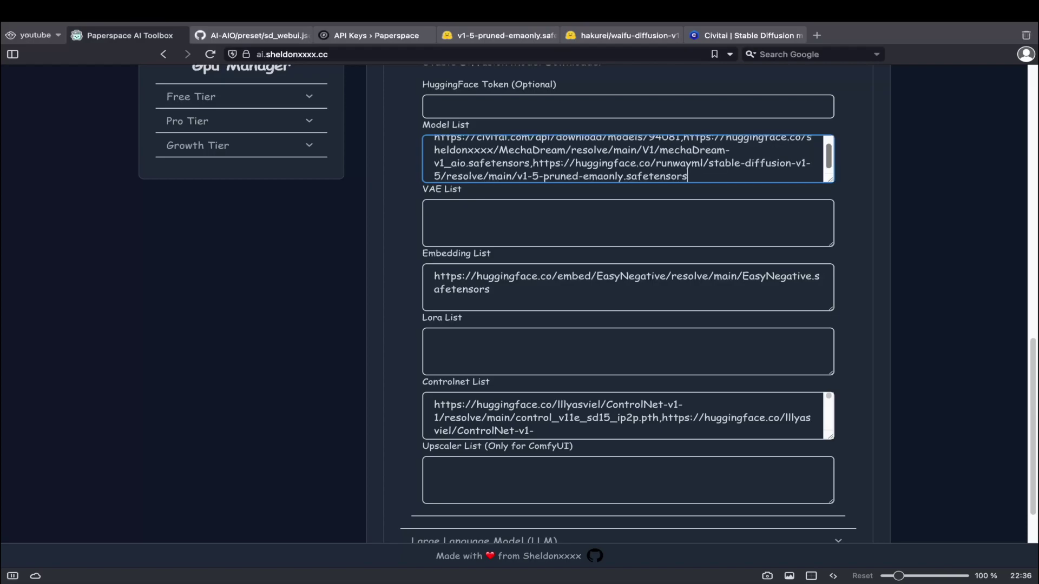
Copy the MeinaMix download link from its Civitai model page.
{"action": "left_click", "coordinate": [744, 34]}
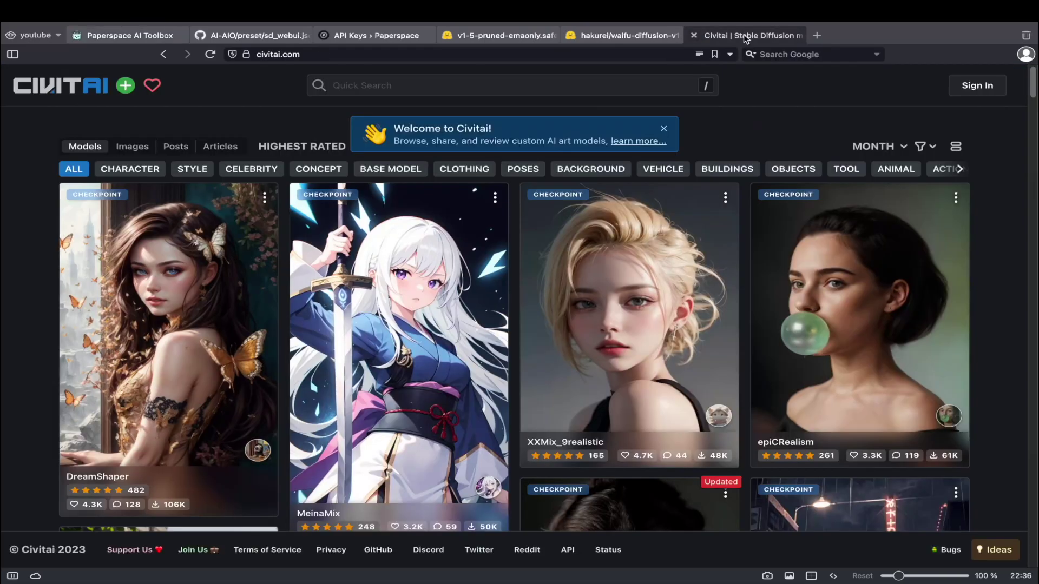
{"action": "scroll", "coordinate": [471, 345], "scroll_direction": "down", "scroll_amount": 2}
{"action": "scroll", "coordinate": [470, 345], "scroll_direction": "down", "scroll_amount": 2}
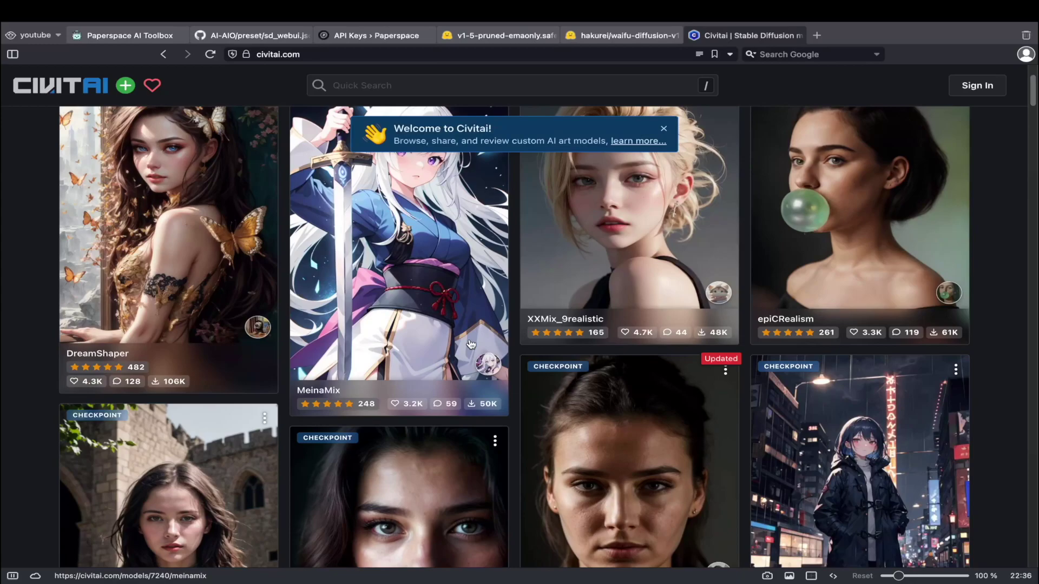
{"action": "scroll", "coordinate": [471, 345], "scroll_direction": "up", "scroll_amount": 2}
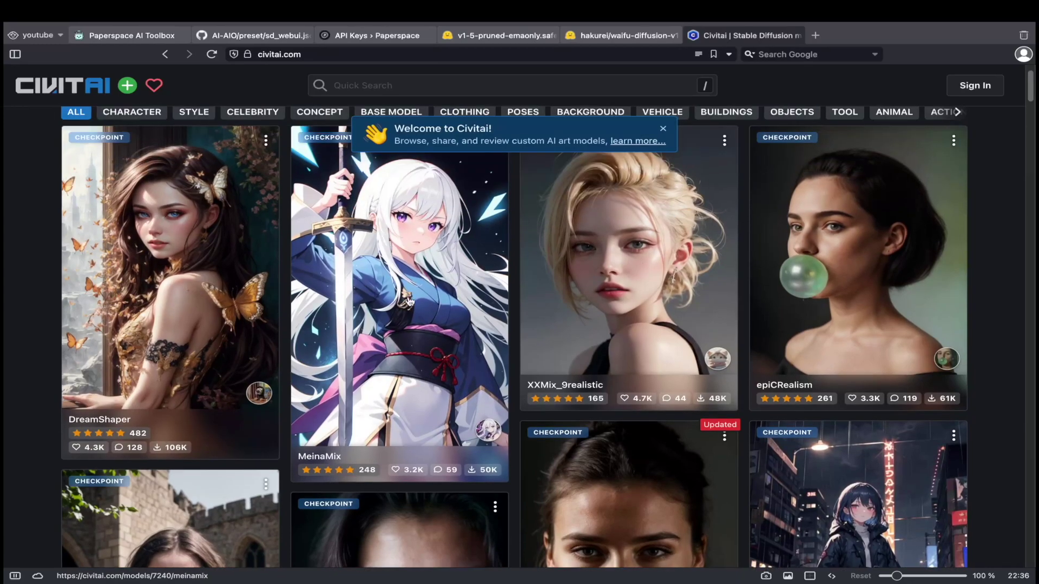
{"action": "left_click", "coordinate": [383, 324]}
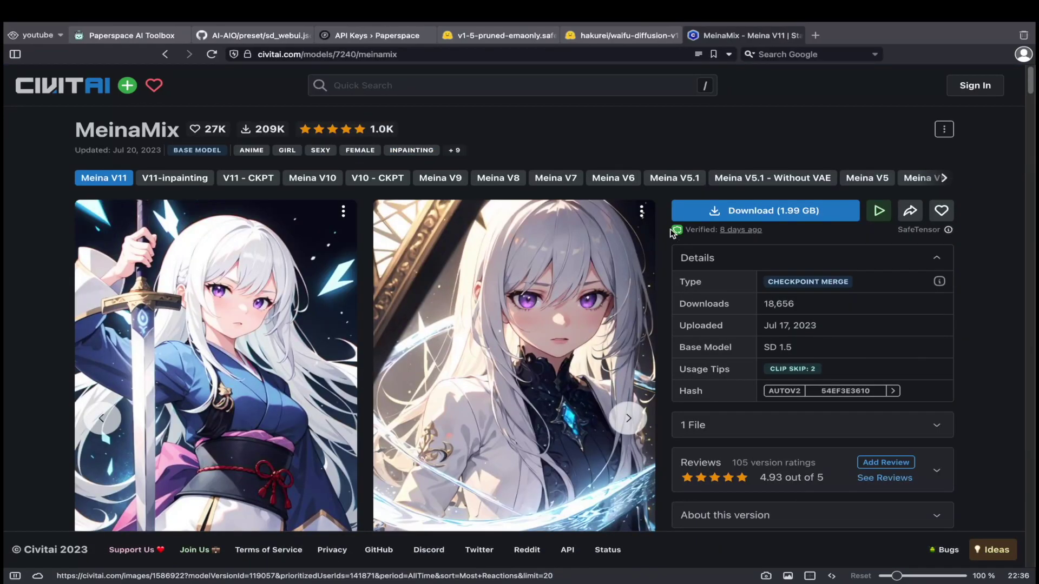
{"action": "right_click", "coordinate": [711, 217]}
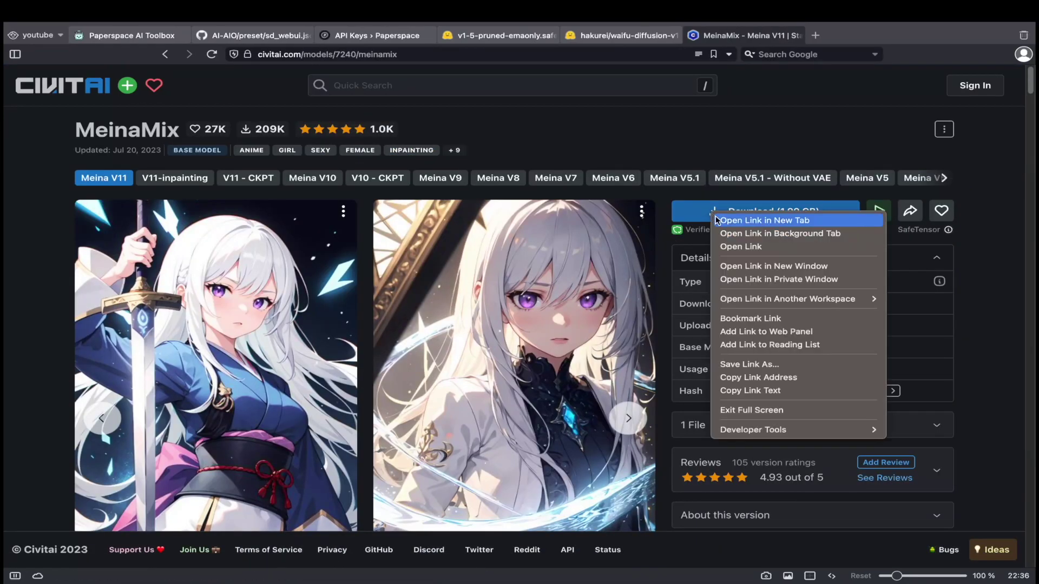
{"action": "left_click", "coordinate": [784, 376]}
Paste the MeinaMix link at the end of the toolbox's Model List.
{"action": "left_click", "coordinate": [124, 35]}
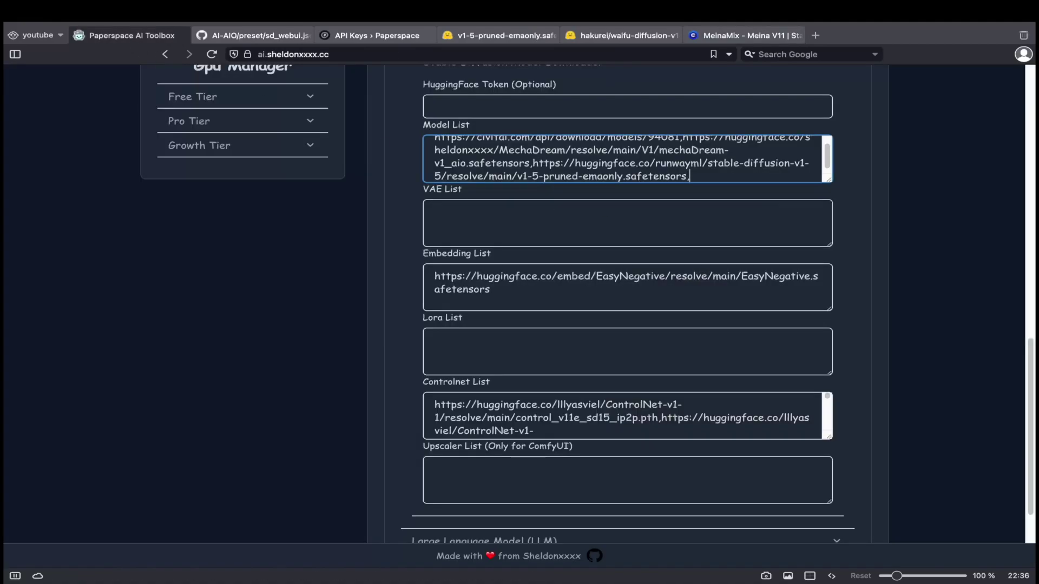
{"action": "key", "text": "ctrl+v"}
{"action": "left_click", "coordinate": [605, 221]}
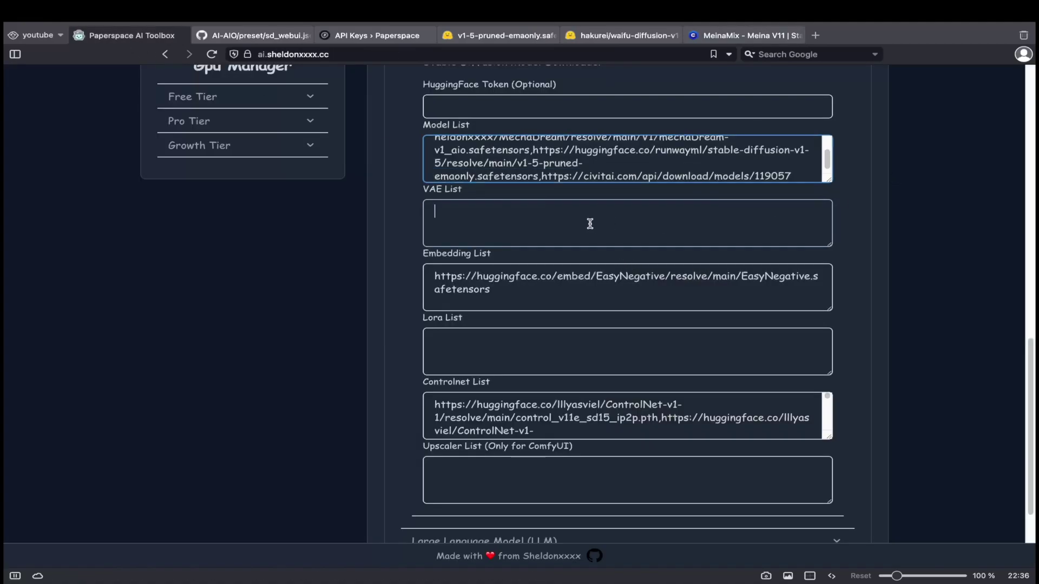
{"action": "scroll", "coordinate": [589, 225], "scroll_direction": "down", "scroll_amount": 1}
{"action": "left_click", "coordinate": [523, 248]}
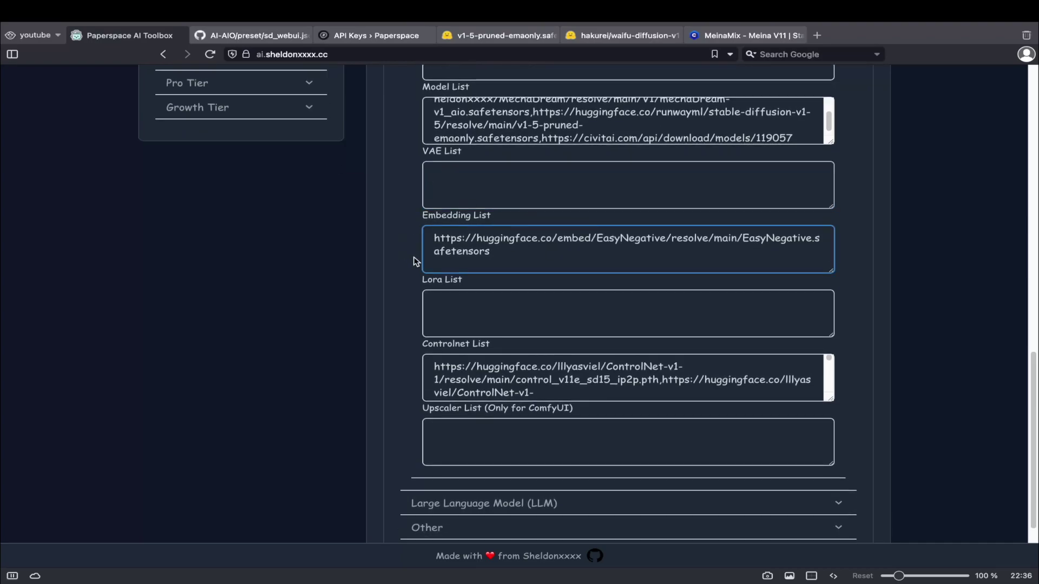
Filter Civitai to LoRA models and copy the 3D rendering style download link.
{"action": "left_click", "coordinate": [720, 36]}
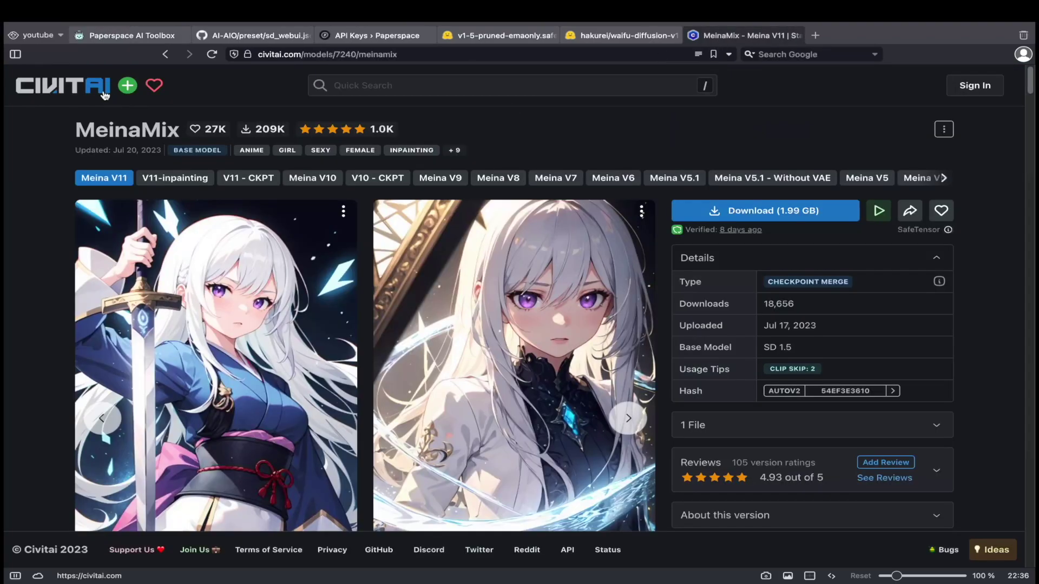
{"action": "left_click", "coordinate": [105, 96]}
{"action": "left_click", "coordinate": [920, 147]}
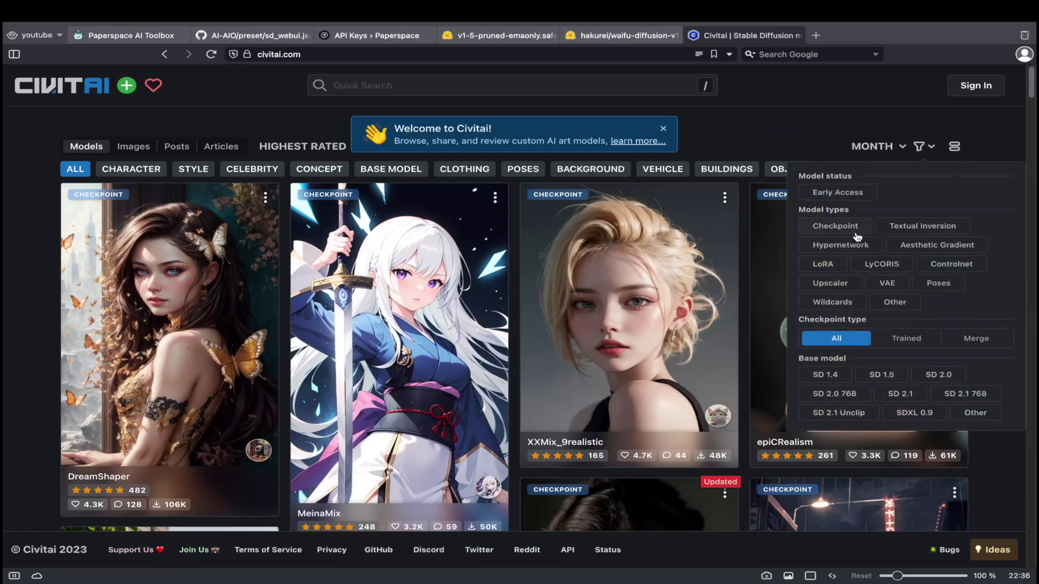
{"action": "left_click", "coordinate": [837, 264]}
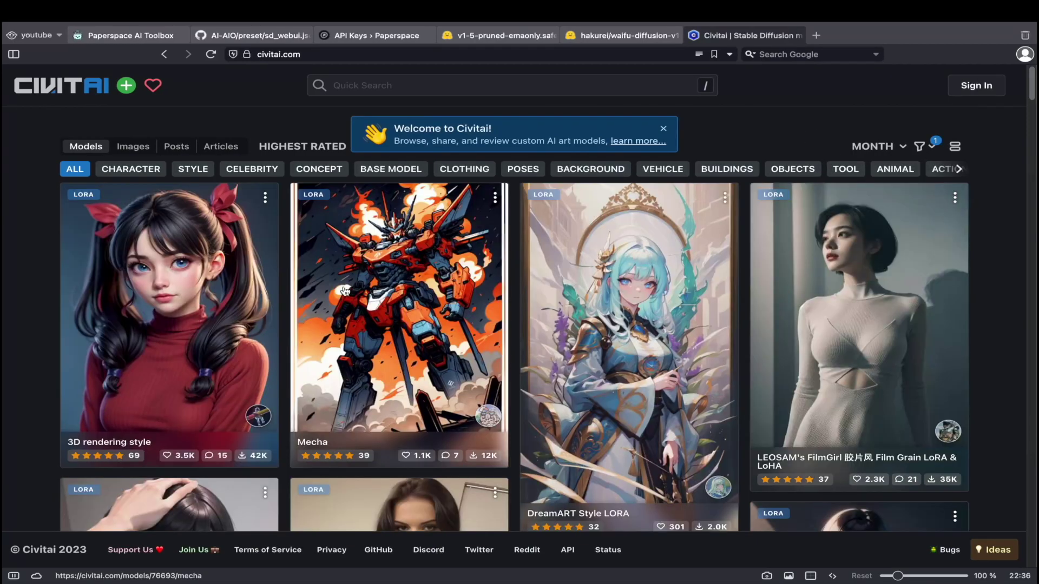
{"action": "left_click", "coordinate": [195, 267]}
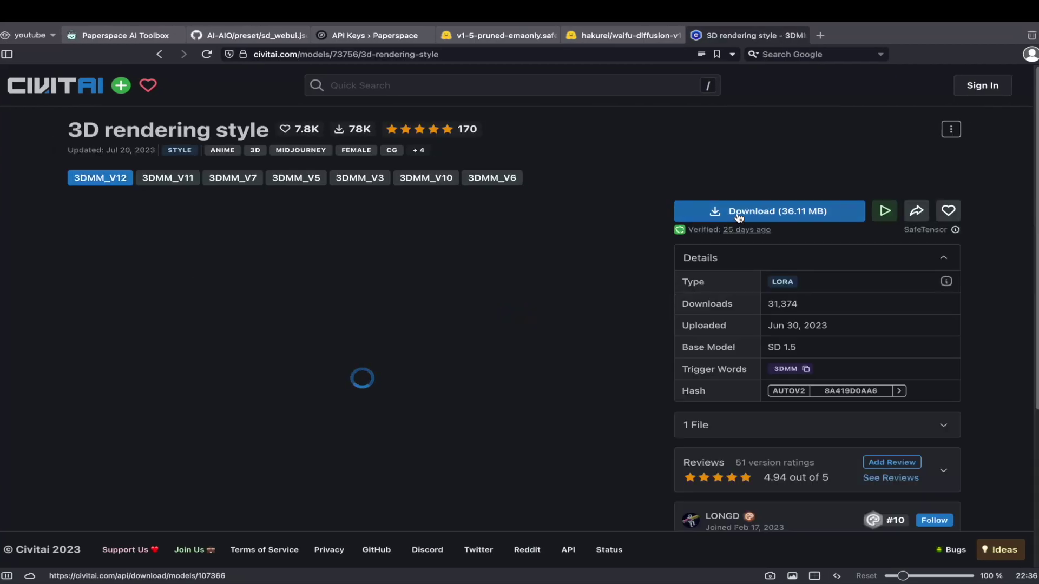
{"action": "right_click", "coordinate": [740, 212]}
{"action": "left_click", "coordinate": [781, 377]}
Paste the 3D rendering style link into the toolbox's Lora List.
{"action": "left_click", "coordinate": [125, 35]}
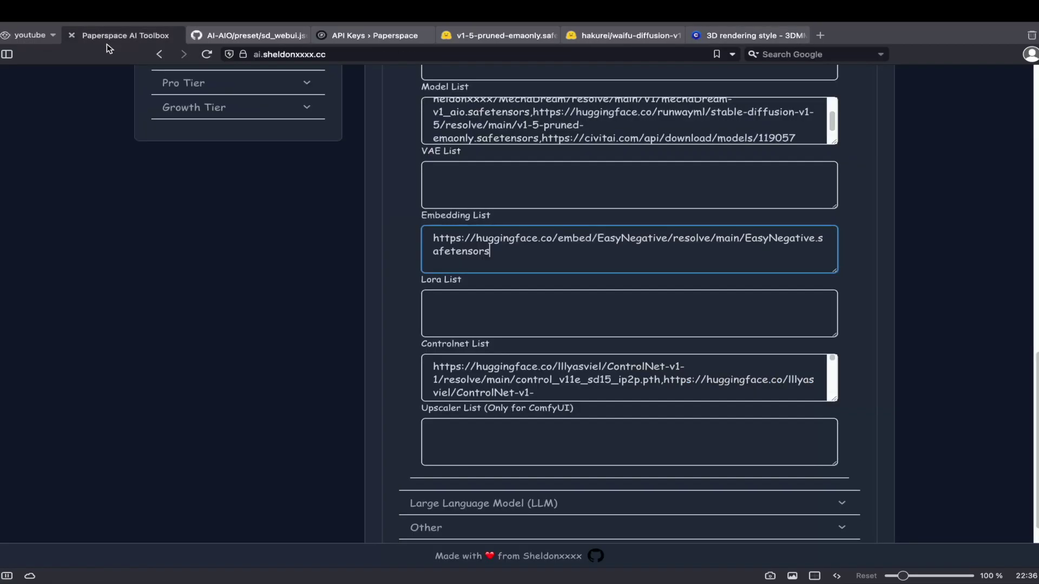
{"action": "left_click", "coordinate": [524, 311]}
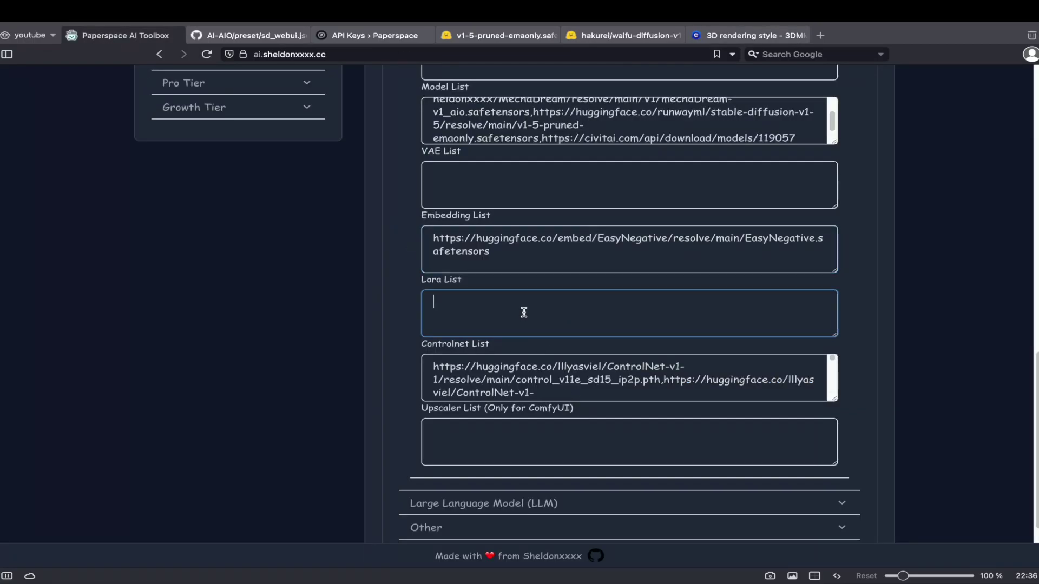
{"action": "key", "text": "ctrl+v"}
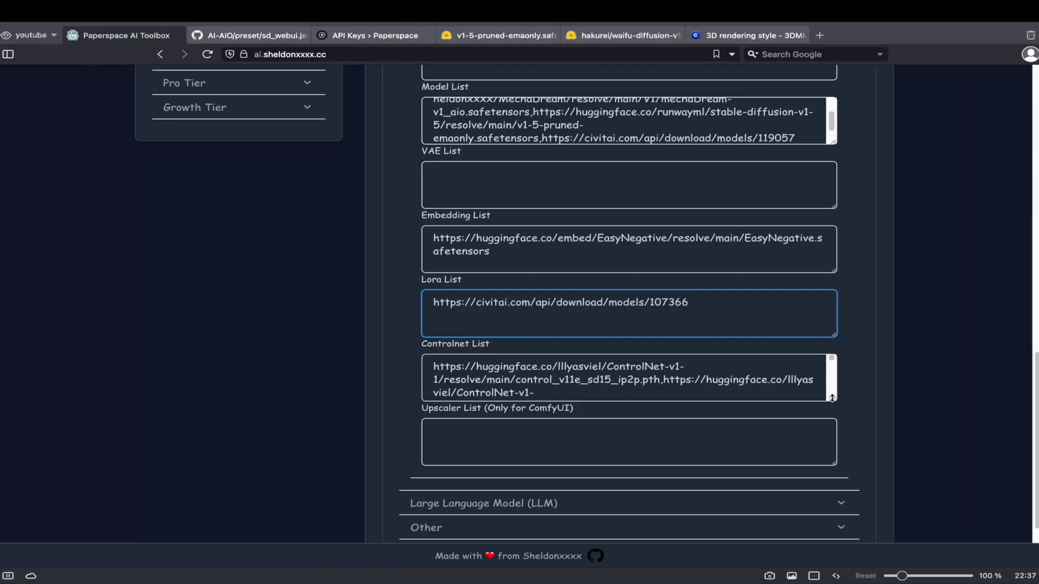
{"action": "left_click_drag", "start_coordinate": [832, 398], "coordinate": [866, 559]}
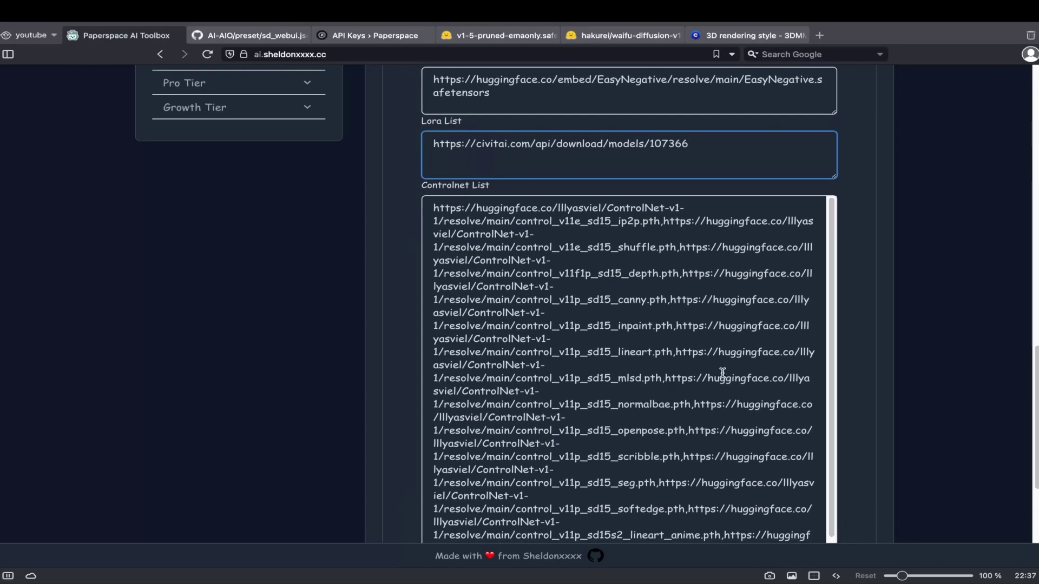
{"action": "scroll", "coordinate": [722, 368], "scroll_direction": "down", "scroll_amount": 1}
{"action": "scroll", "coordinate": [577, 392], "scroll_direction": "down", "scroll_amount": 3}
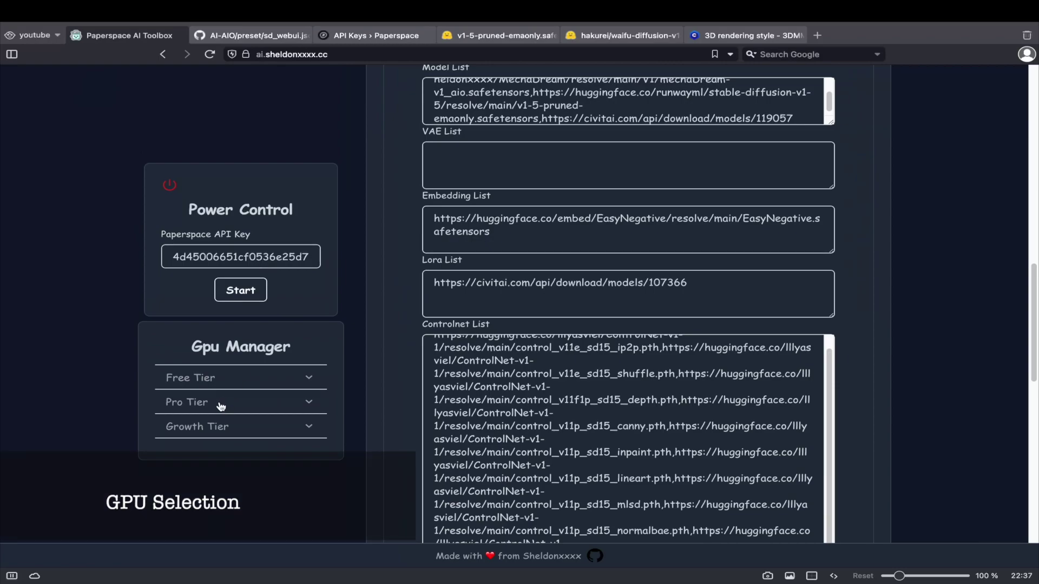
Allow Free-A4000, Free-RTX5000, Free-P5000, Free-RTX4000 and Free-P4000 GPUs, then start the machine.
{"action": "left_click", "coordinate": [222, 401]}
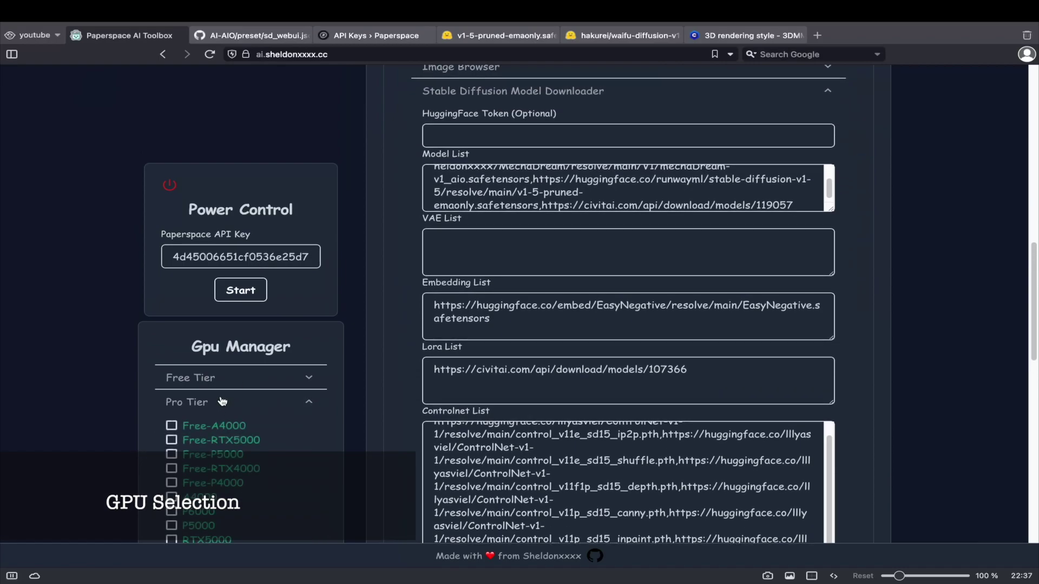
{"action": "left_click", "coordinate": [238, 425]}
{"action": "left_click", "coordinate": [237, 440]}
{"action": "left_click", "coordinate": [236, 454]}
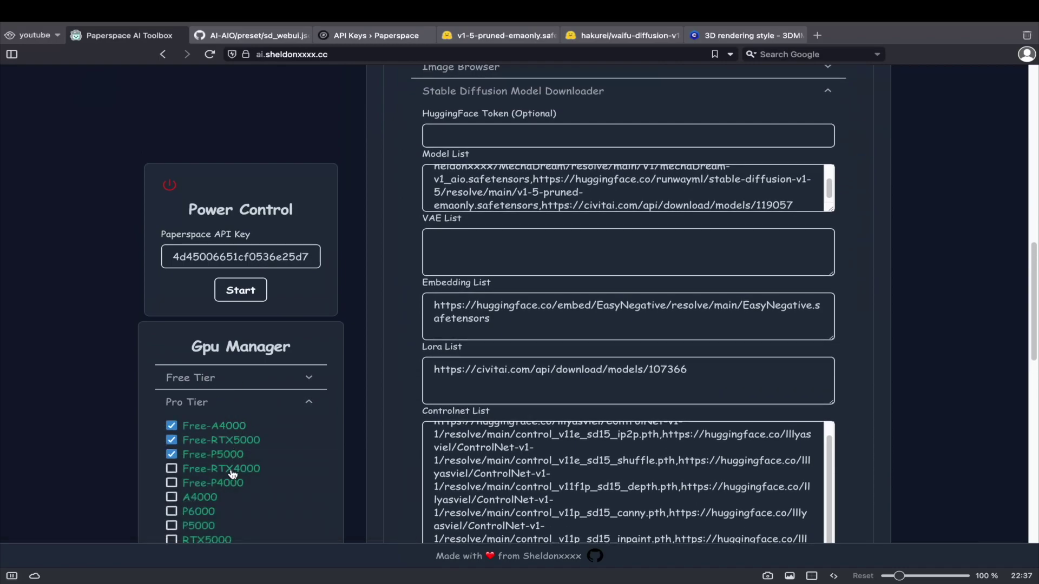
{"action": "left_click", "coordinate": [232, 471]}
{"action": "left_click", "coordinate": [231, 485]}
{"action": "left_click", "coordinate": [244, 297]}
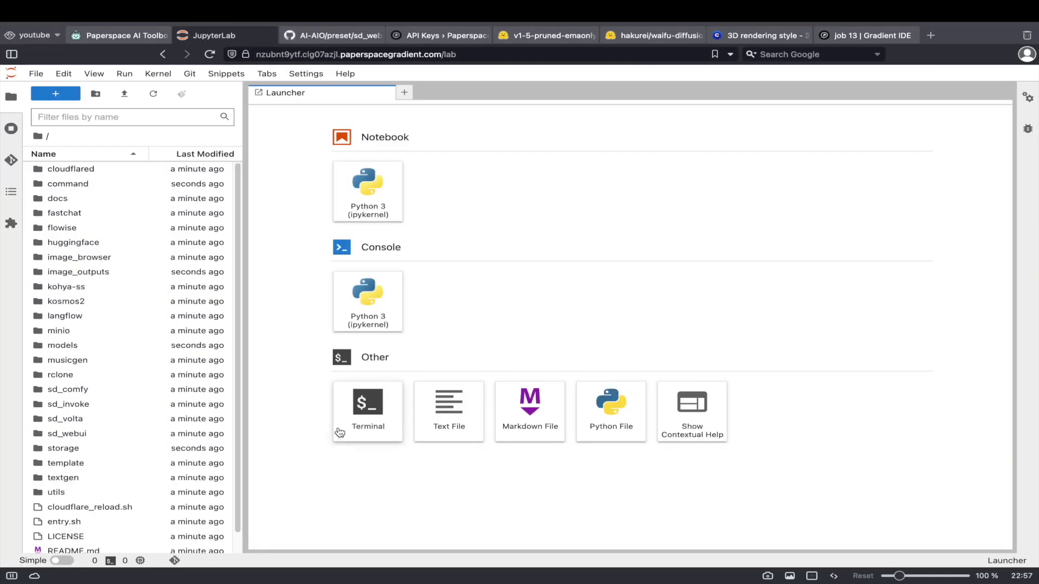
In a new terminal, run ls and then watch -n 1 "python status_check.py".
{"action": "left_click", "coordinate": [352, 422]}
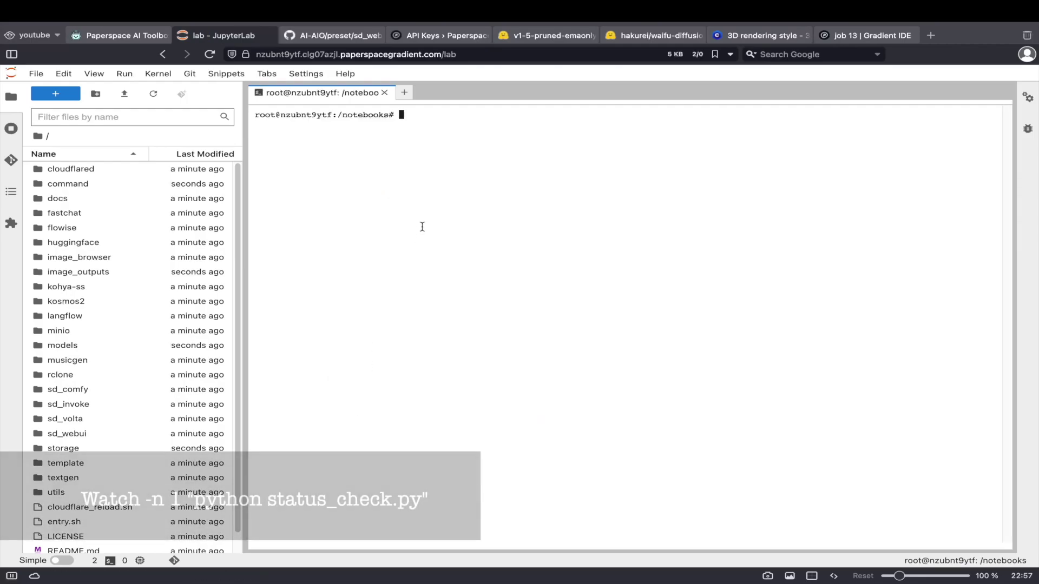
{"action": "type", "text": "ls"}
{"action": "key", "text": "Return"}
{"action": "type", "text": "watch -n 1"}
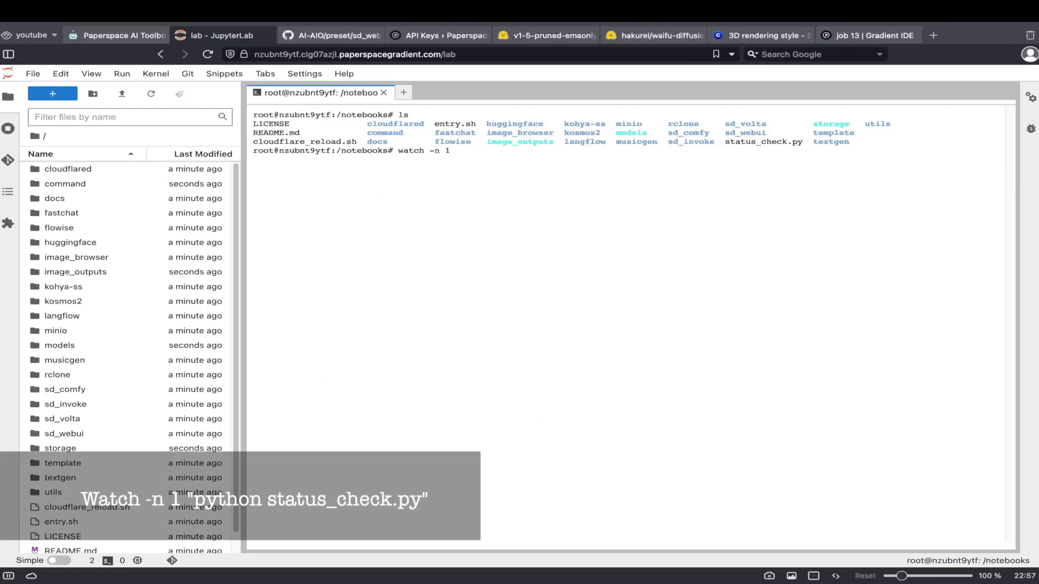
{"action": "type", "text": " \"python status_check.py\""}
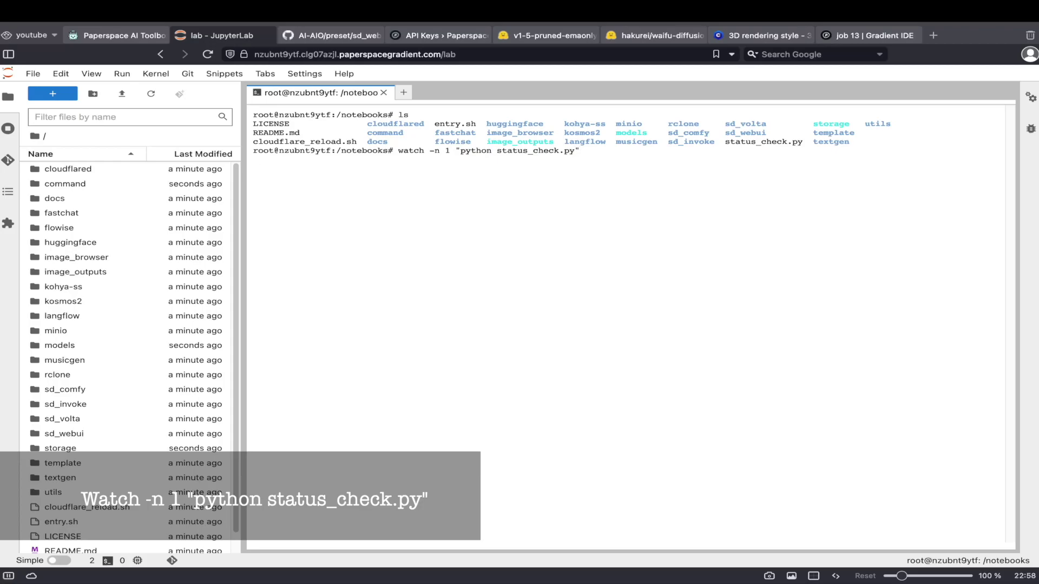
{"action": "key", "text": "Return"}
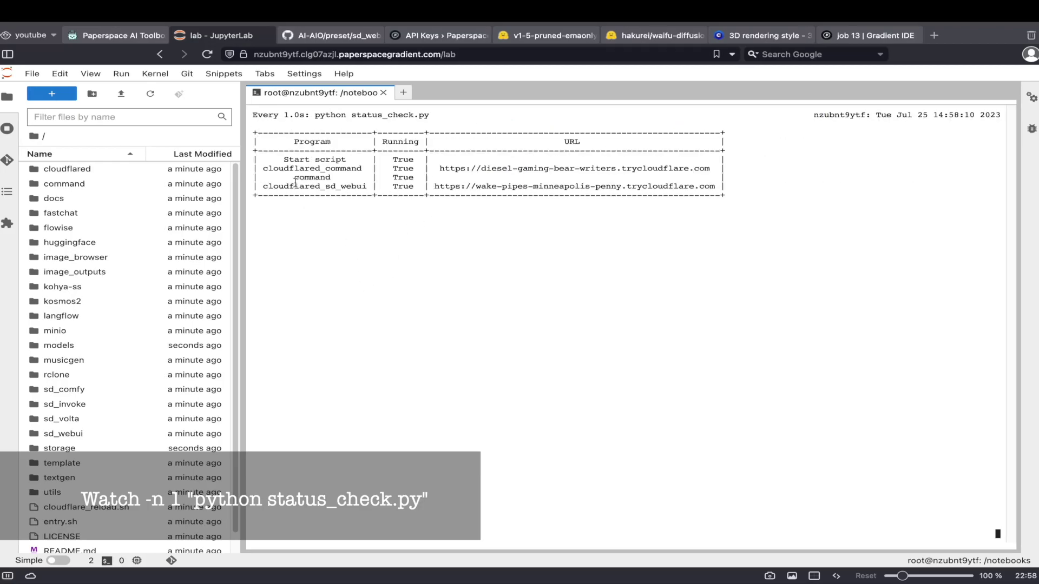
Select the completed Start script and running sd_webui status rows with the tunnel URL.
{"action": "left_click_drag", "start_coordinate": [283, 161], "coordinate": [433, 158]}
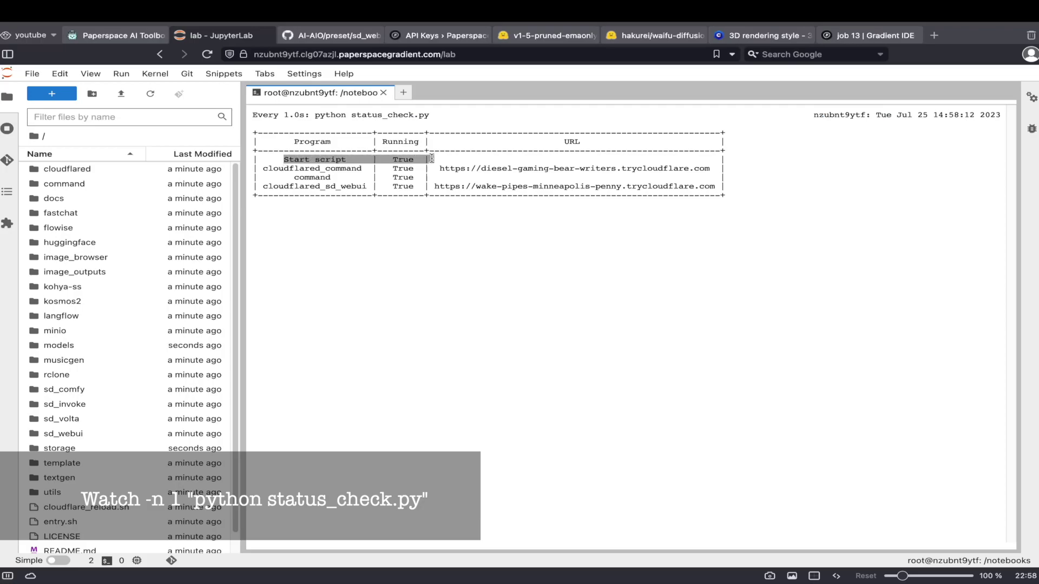
{"action": "left_click", "coordinate": [432, 159]}
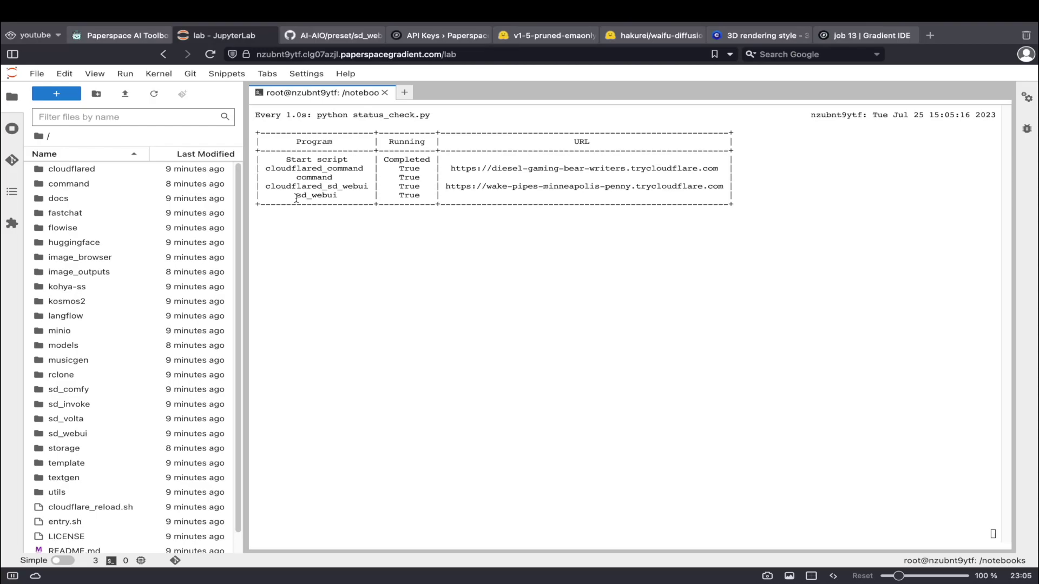
{"action": "left_click_drag", "start_coordinate": [296, 199], "coordinate": [439, 197]}
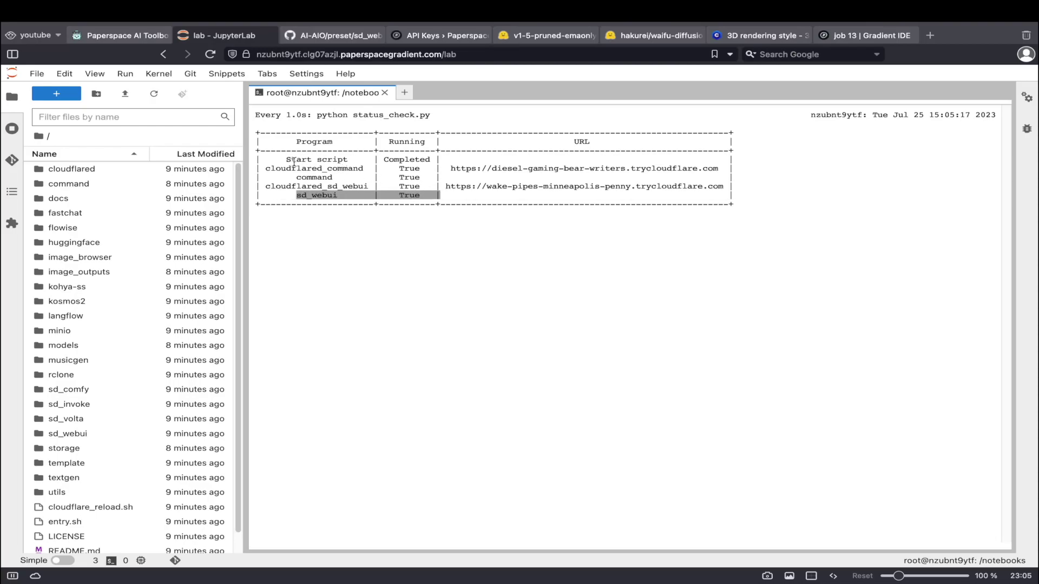
{"action": "left_click_drag", "start_coordinate": [287, 160], "coordinate": [715, 184]}
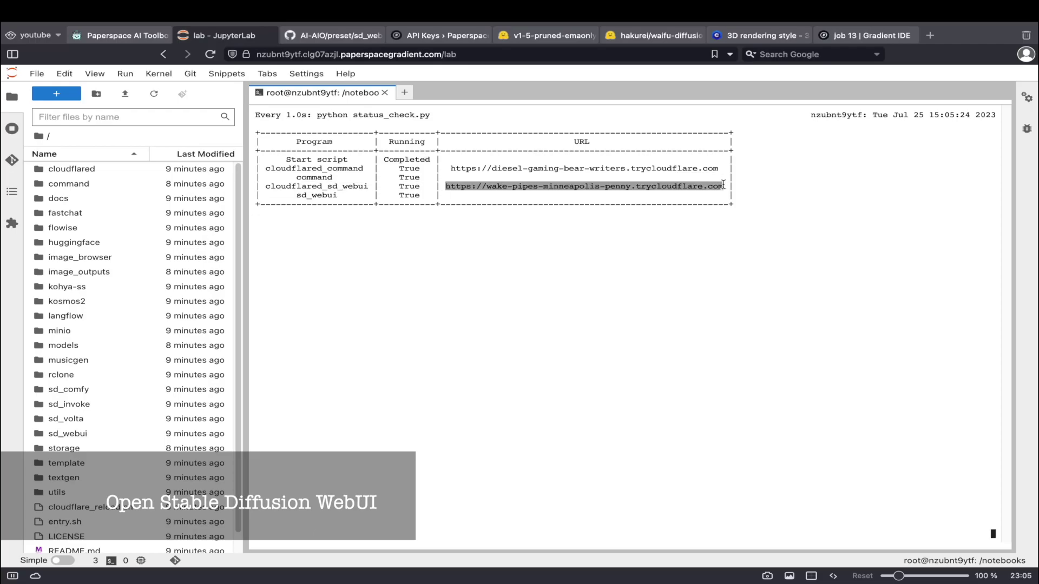
Load the copied web UI address in a new browser tab.
{"action": "left_click", "coordinate": [930, 36]}
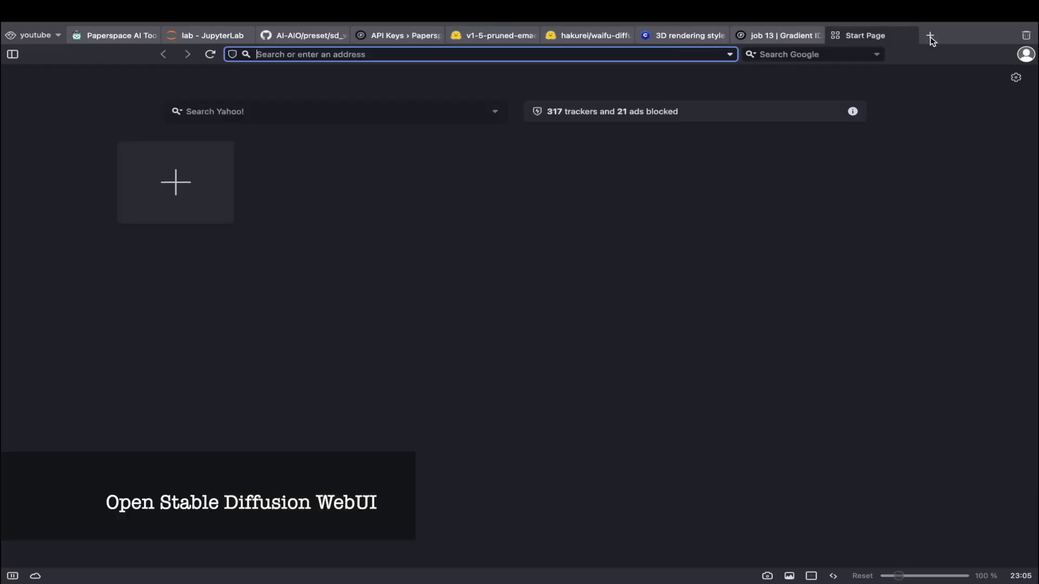
{"action": "key", "text": "ctrl+v"}
{"action": "key", "text": "Return"}
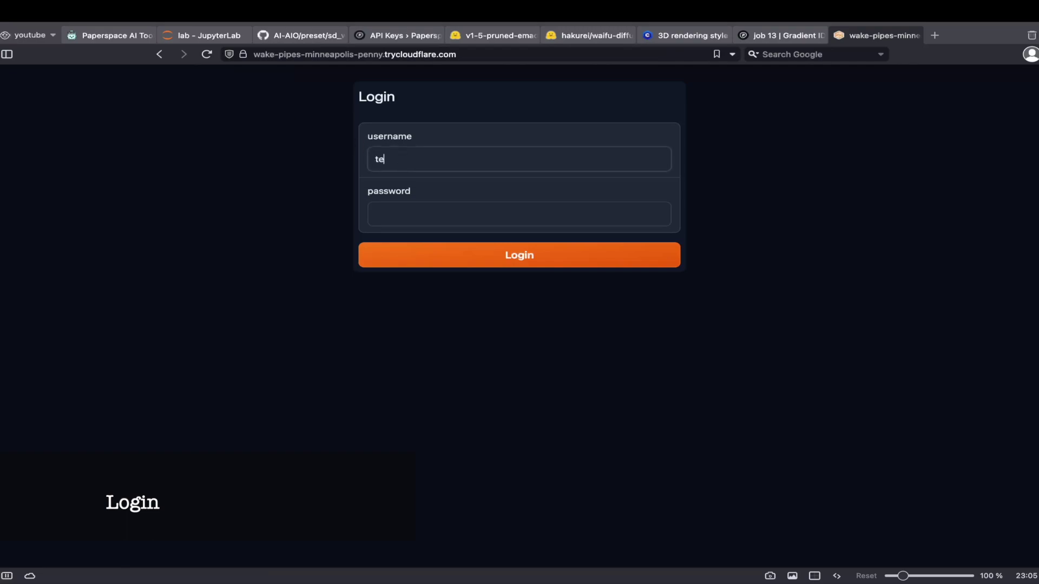
Log in with the username and password and dismiss the bad scale warning.
{"action": "type", "text": "st"}
{"action": "left_click", "coordinate": [469, 209]}
{"action": "type", "text": "test"}
{"action": "key", "text": "Return"}
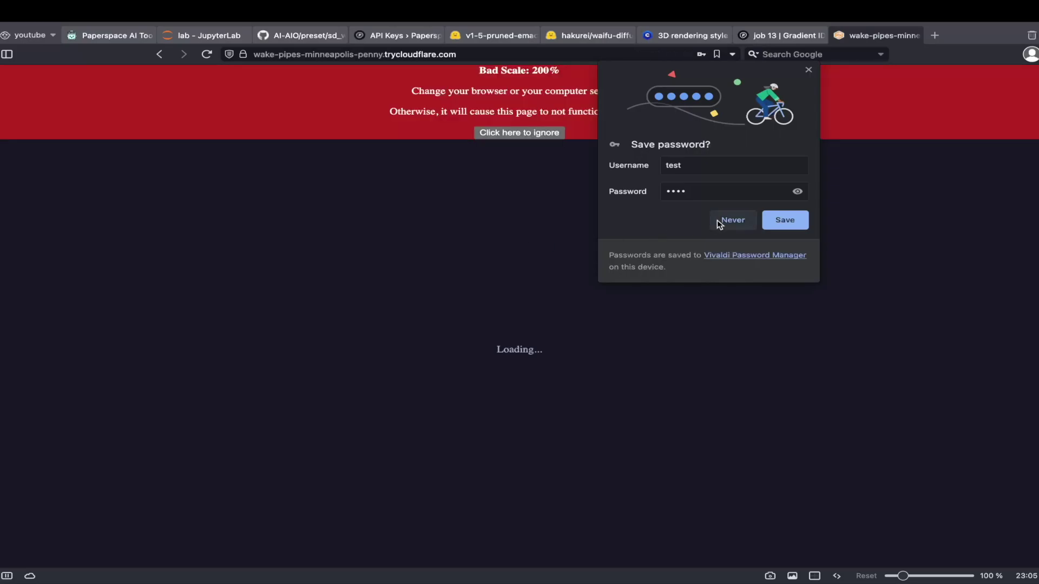
{"action": "left_click", "coordinate": [725, 219]}
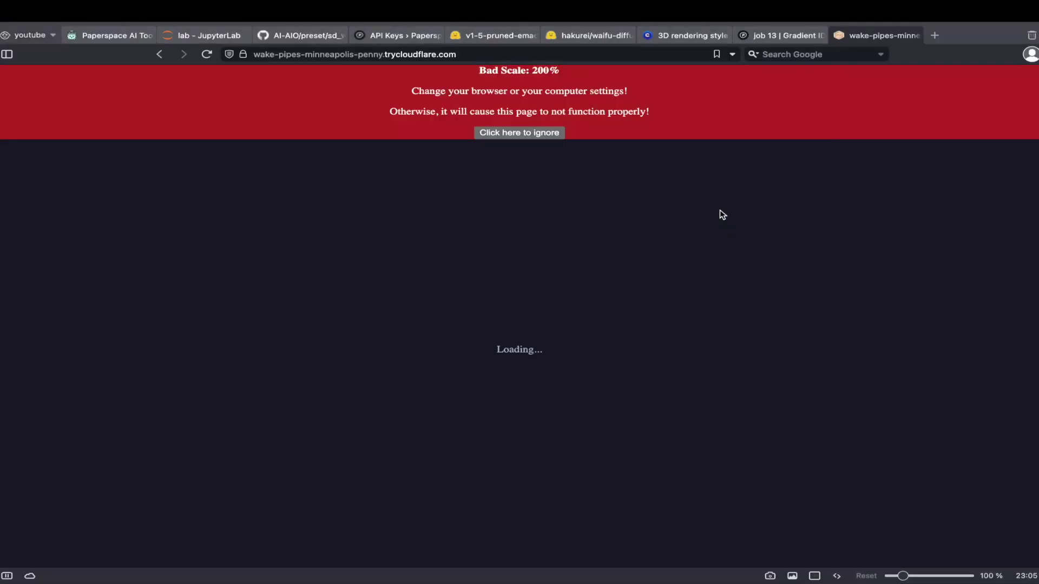
{"action": "left_click", "coordinate": [512, 142]}
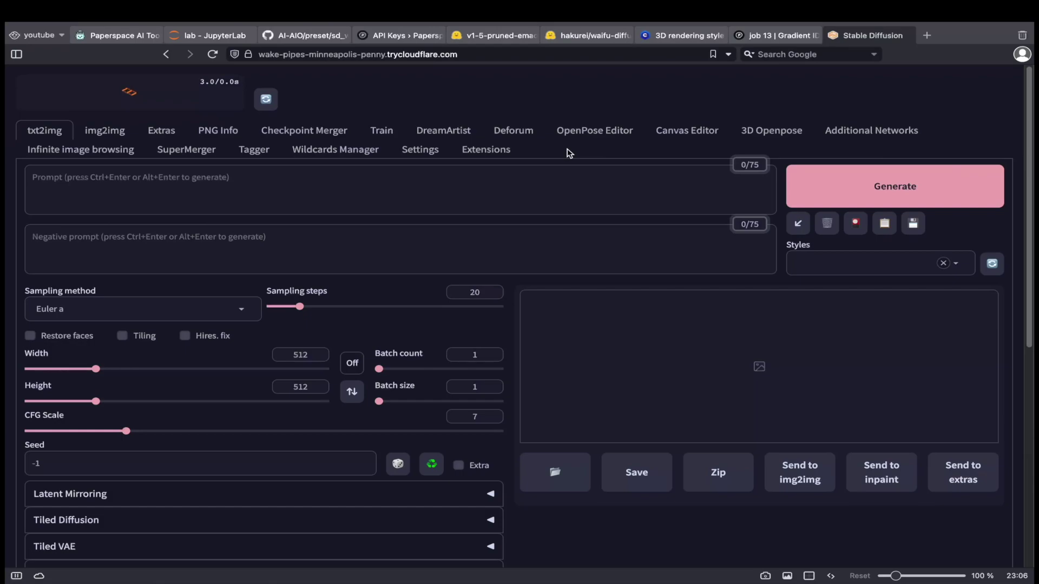
Select the meinamix_meinaV11 checkpoint and generate an image from the prompt 'girl'.
{"action": "left_click", "coordinate": [224, 99]}
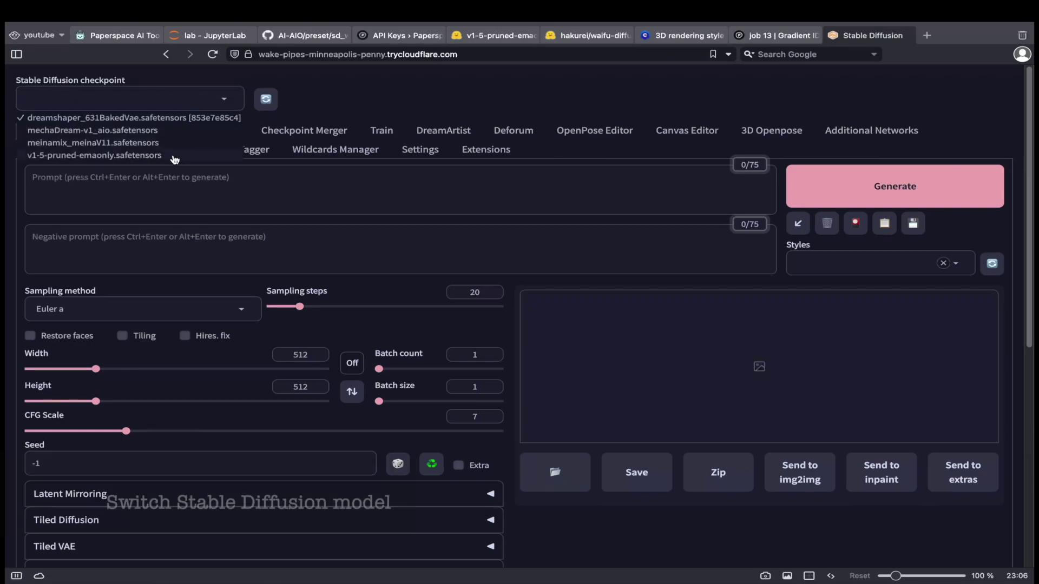
{"action": "left_click", "coordinate": [230, 153]}
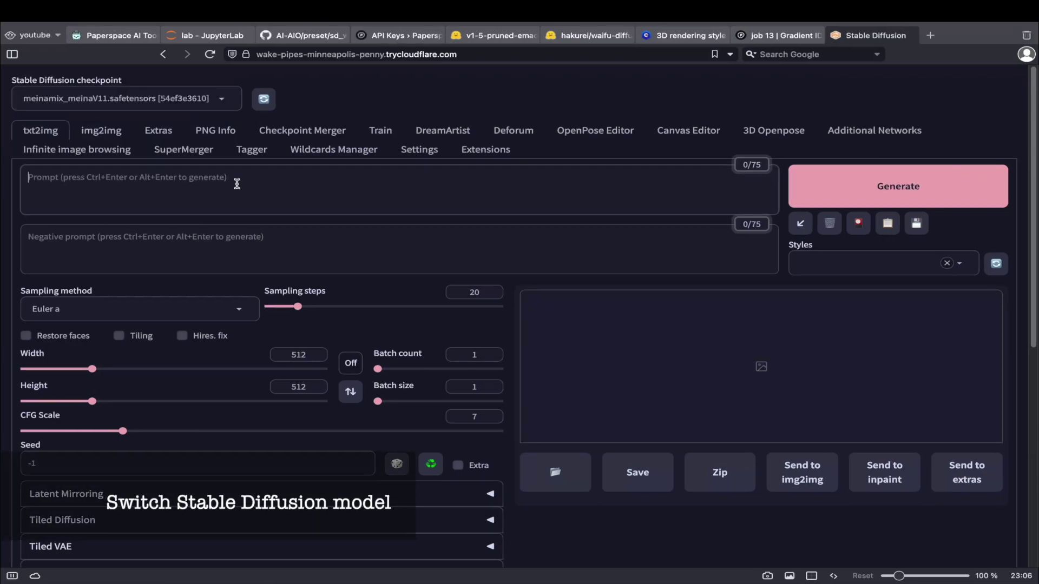
{"action": "type", "text": "girl"}
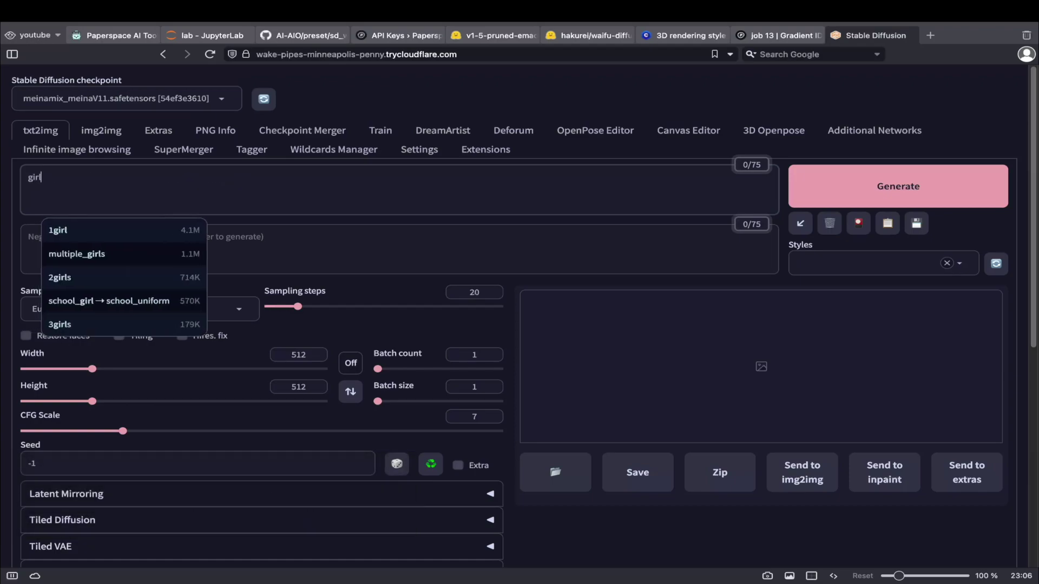
{"action": "left_click", "coordinate": [490, 235]}
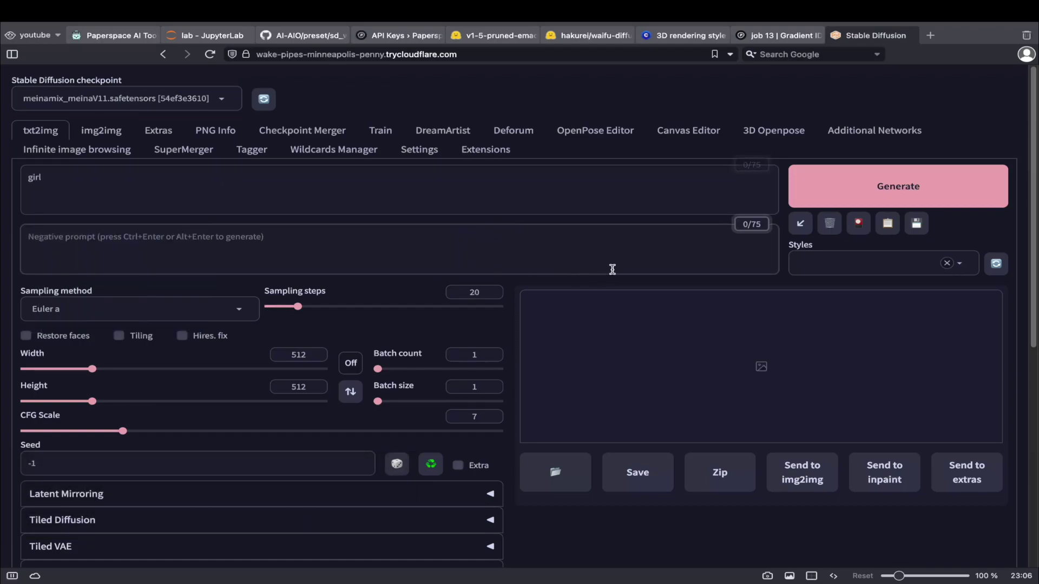
{"action": "left_click", "coordinate": [927, 195]}
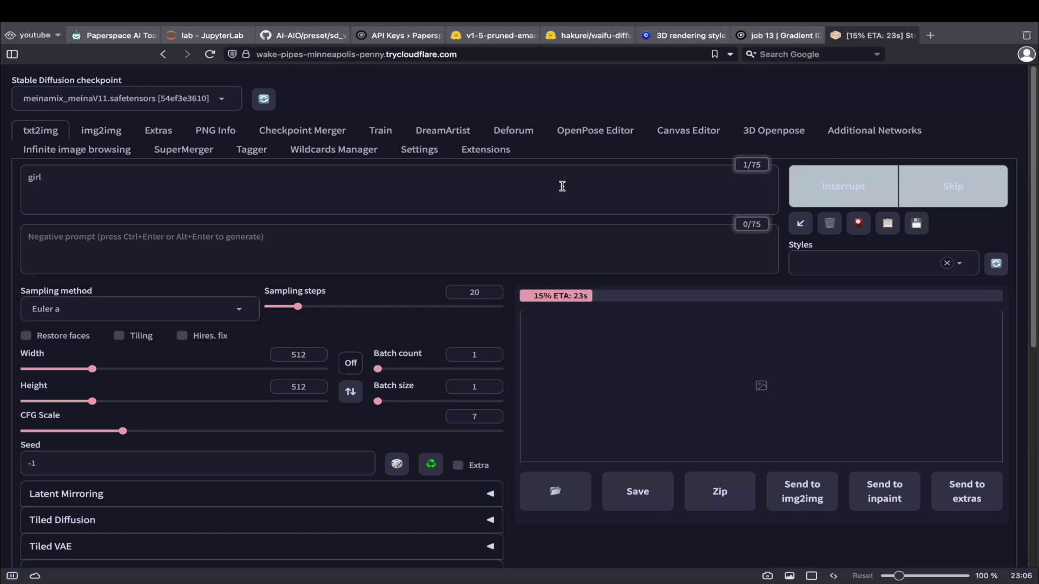
{"action": "scroll", "coordinate": [562, 186], "scroll_direction": "down", "scroll_amount": 1}
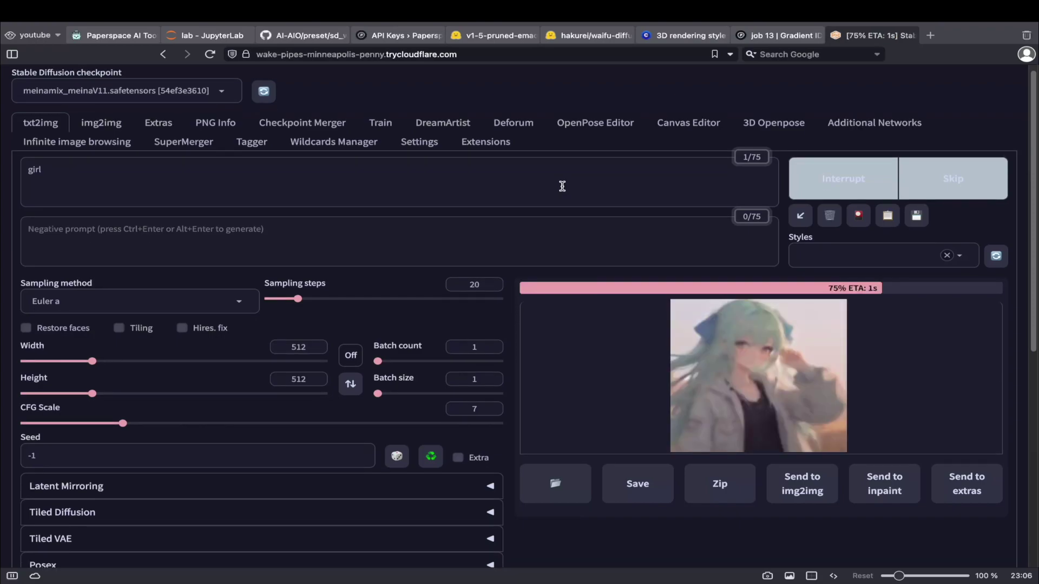
{"action": "scroll", "coordinate": [608, 237], "scroll_direction": "down", "scroll_amount": 4}
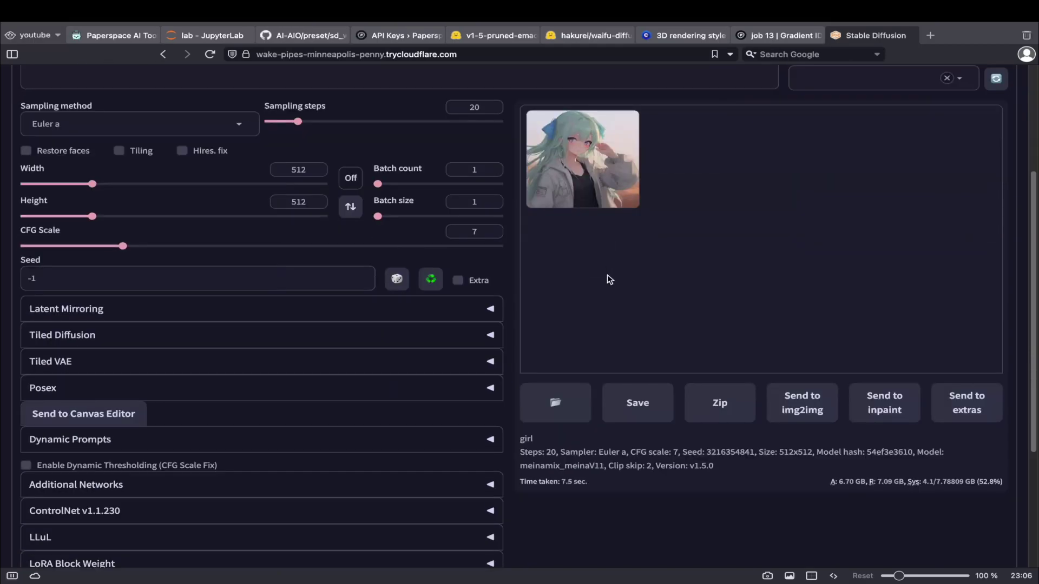
View the previously generated image full screen, then close the viewer.
{"action": "left_click", "coordinate": [581, 148]}
{"action": "left_click", "coordinate": [734, 203]}
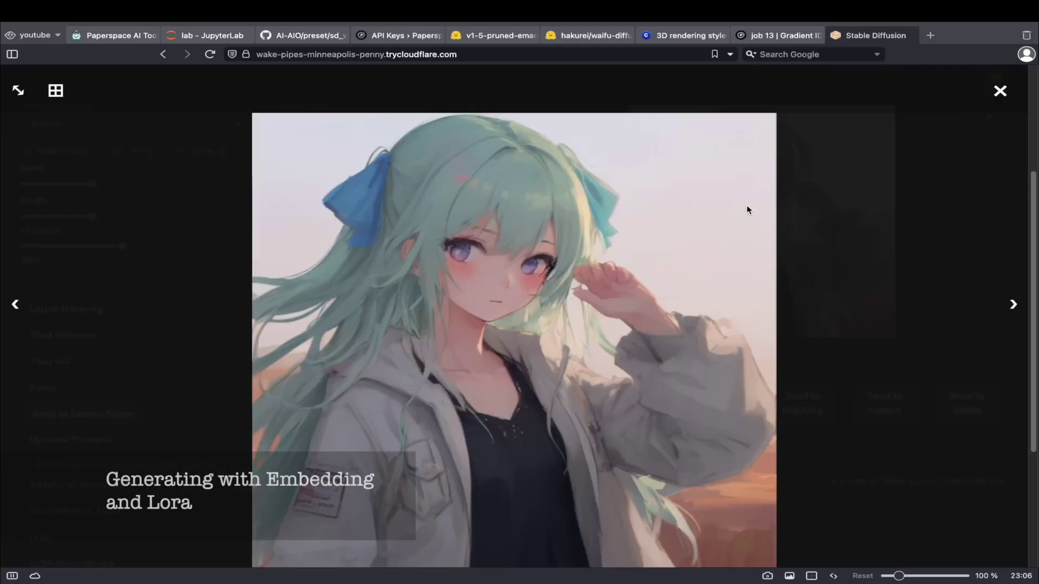
{"action": "left_click", "coordinate": [919, 258]}
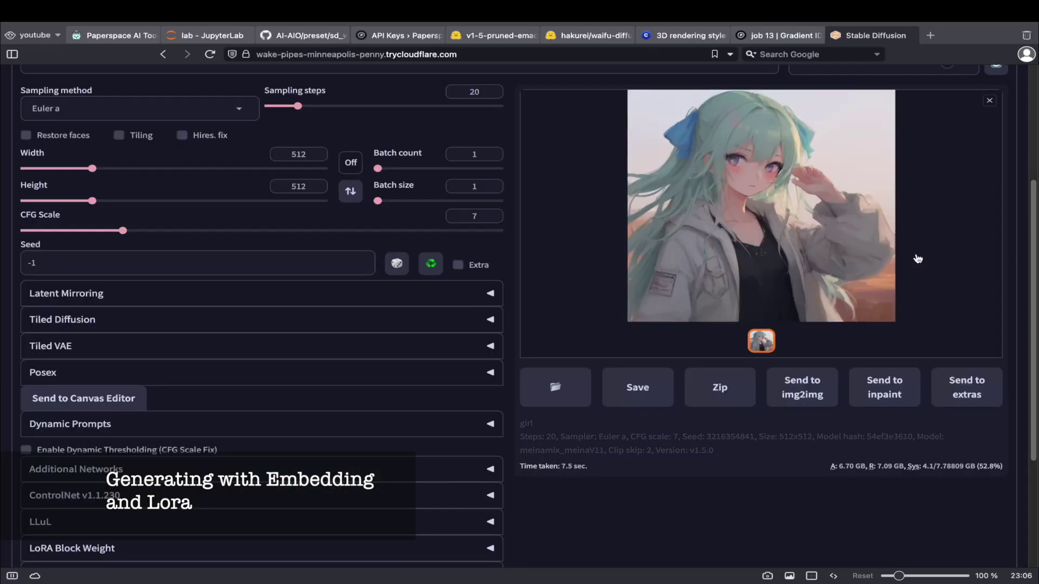
{"action": "scroll", "coordinate": [918, 258], "scroll_direction": "up", "scroll_amount": 3}
Add EasyNegative to the negative prompt and the 3DMM_V12 LoRA to the prompt, then generate.
{"action": "left_click", "coordinate": [859, 166]}
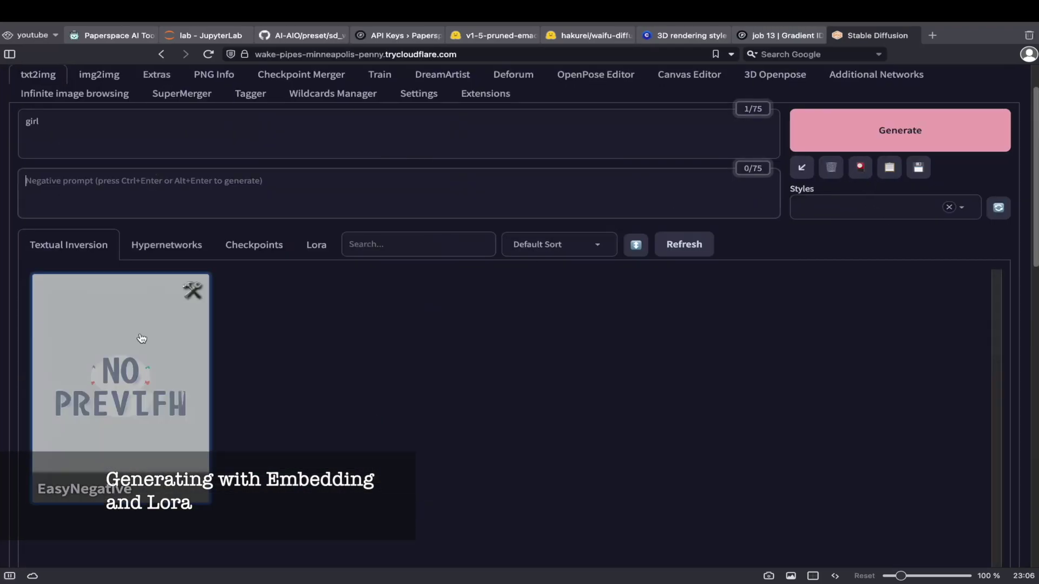
{"action": "left_click", "coordinate": [141, 338]}
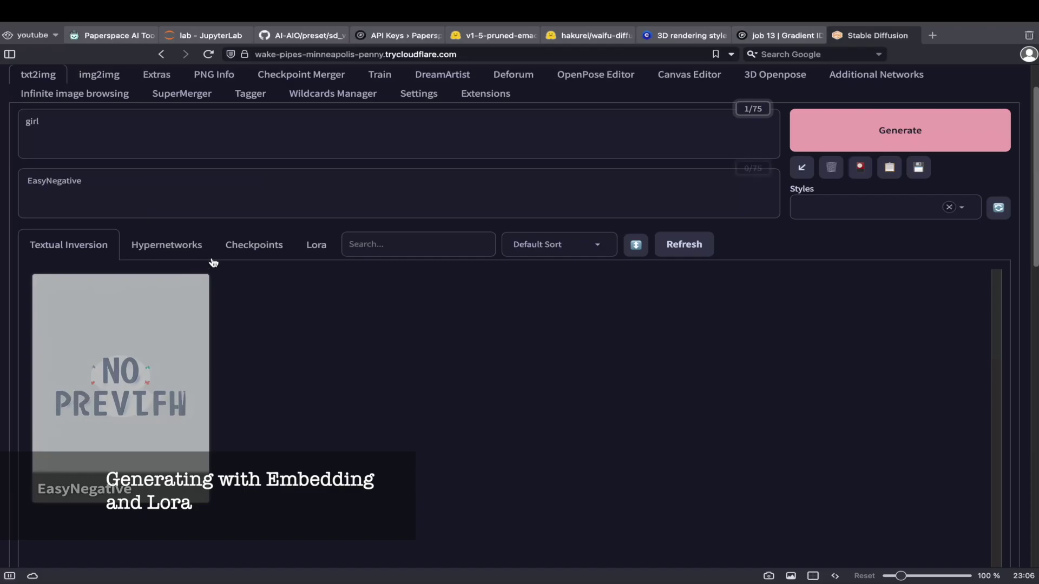
{"action": "left_click", "coordinate": [315, 244]}
{"action": "left_click", "coordinate": [123, 389]}
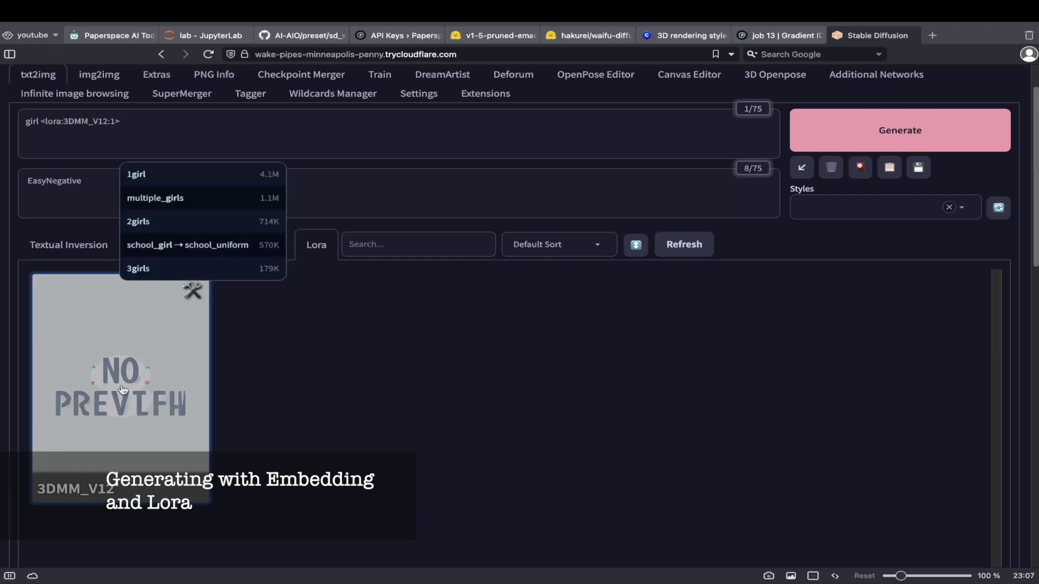
{"action": "left_click", "coordinate": [859, 166]}
{"action": "left_click", "coordinate": [900, 129]}
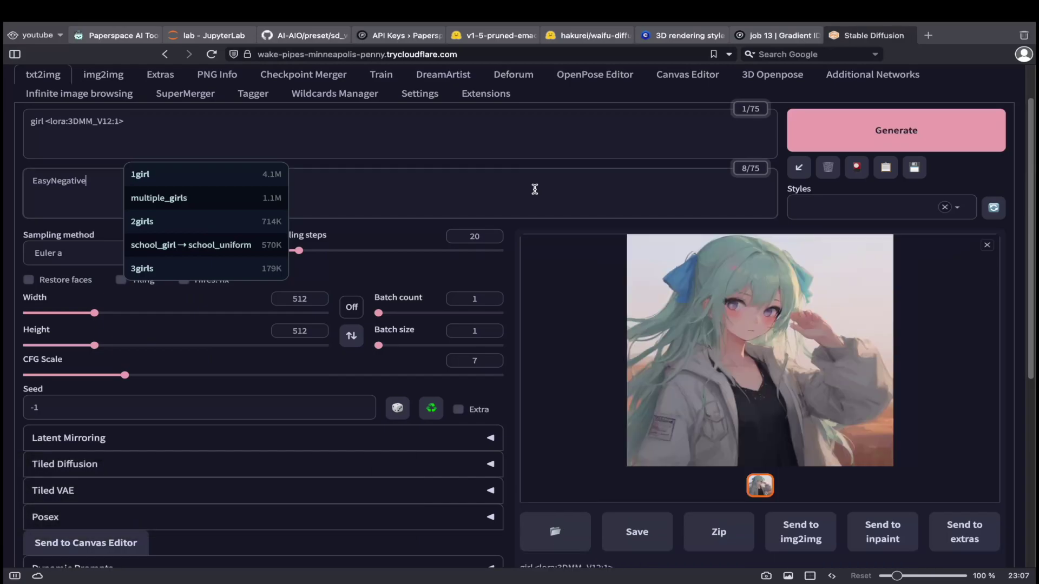
{"action": "scroll", "coordinate": [535, 192], "scroll_direction": "down", "scroll_amount": 1}
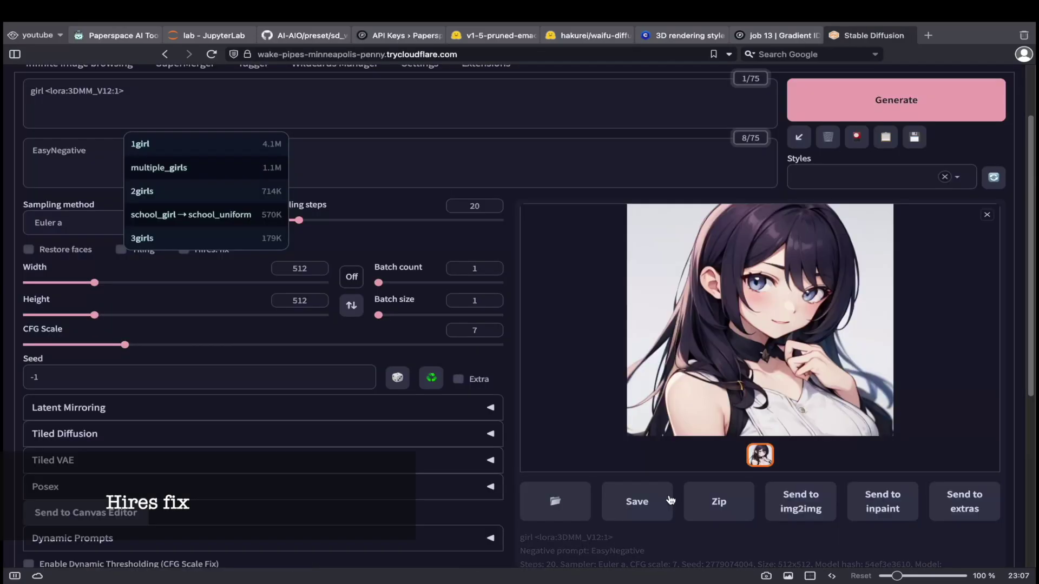
Turn on Hires. fix with the Latent (nearest) upscaler and generate the image.
{"action": "scroll", "coordinate": [672, 501], "scroll_direction": "down", "scroll_amount": 3}
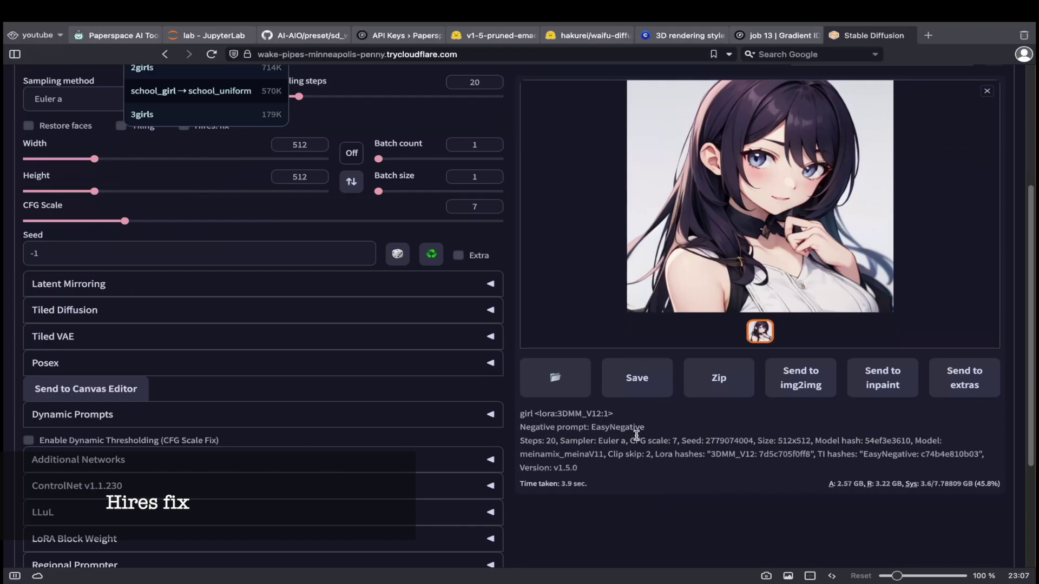
{"action": "scroll", "coordinate": [133, 278], "scroll_direction": "up", "scroll_amount": 5}
{"action": "left_click", "coordinate": [206, 339]}
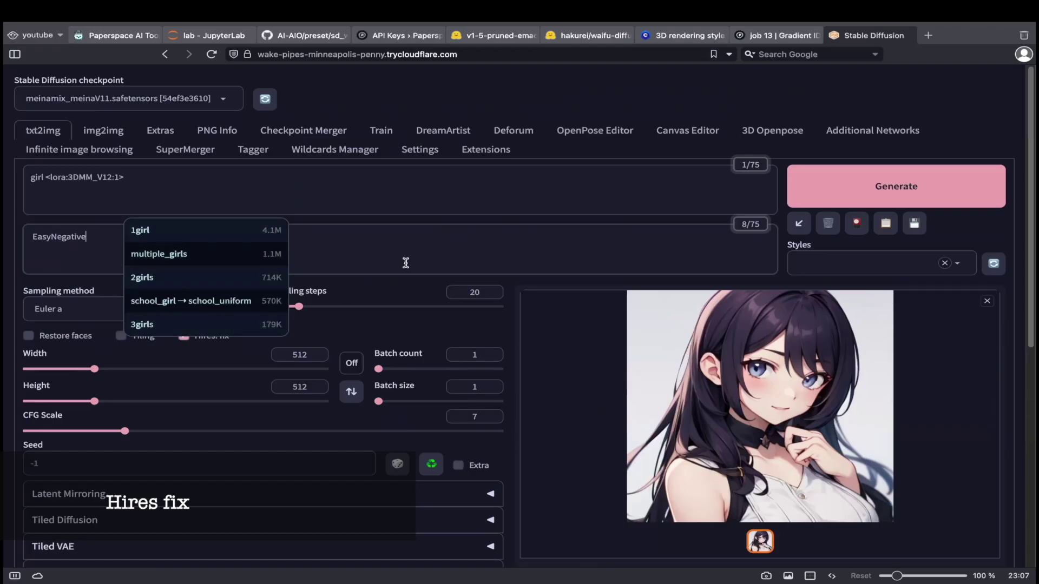
{"action": "scroll", "coordinate": [290, 294], "scroll_direction": "down", "scroll_amount": 1}
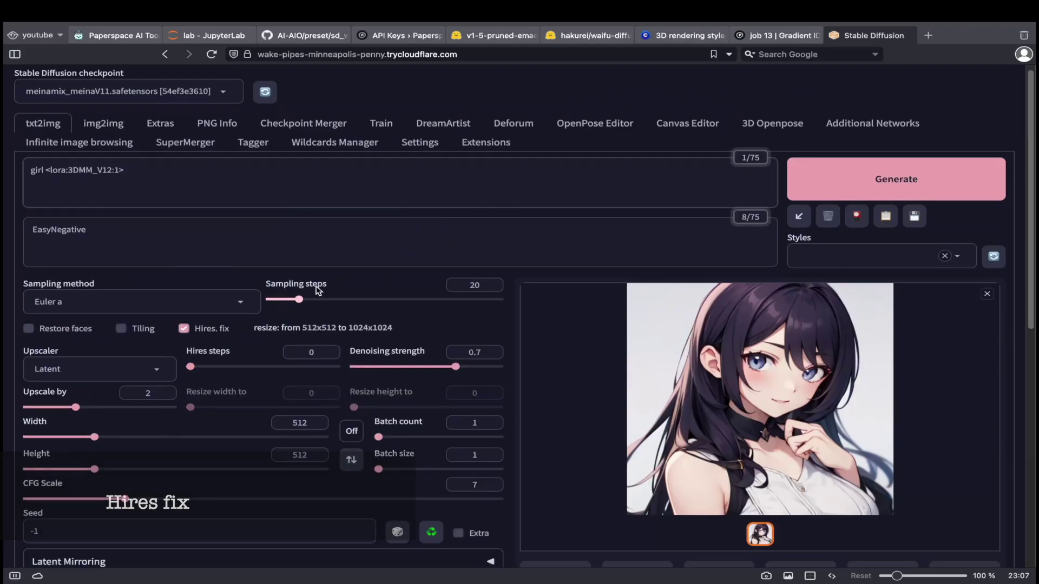
{"action": "left_click", "coordinate": [125, 381]}
{"action": "left_click", "coordinate": [92, 214]}
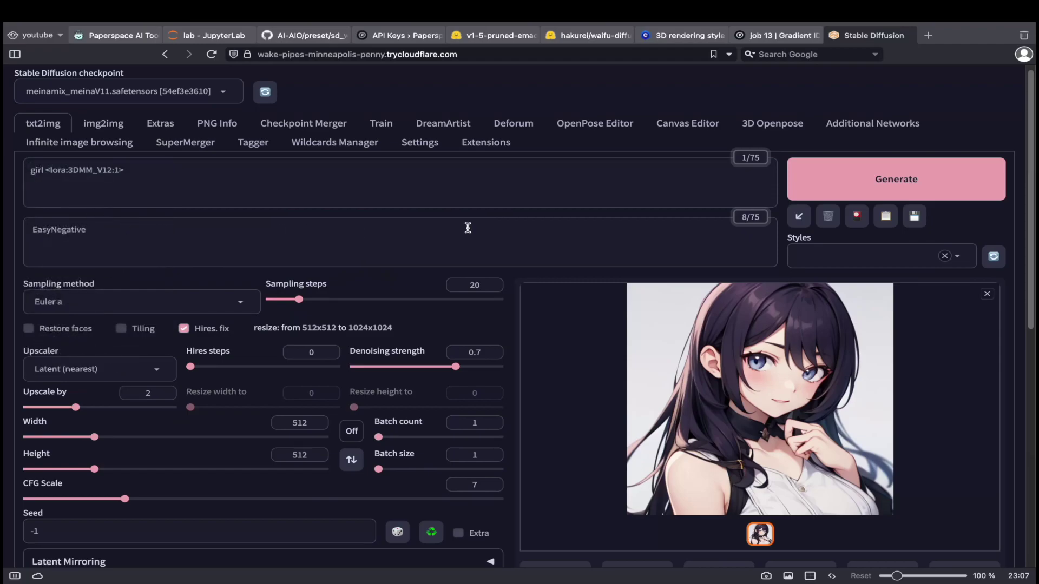
{"action": "left_click", "coordinate": [901, 174]}
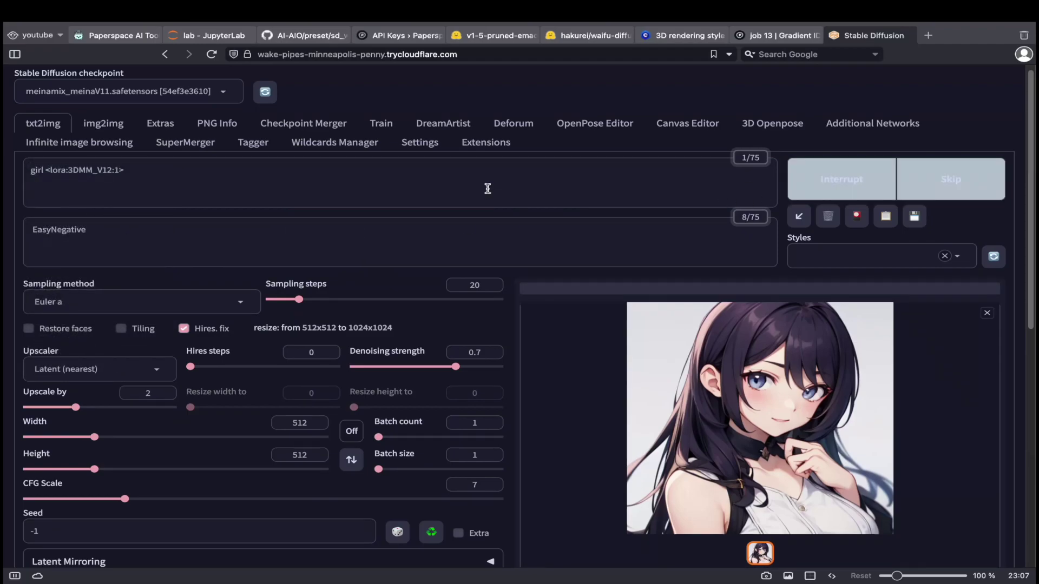
Inspect the finished 1024x1024 hires image full size, then close the view.
{"action": "scroll", "coordinate": [488, 188], "scroll_direction": "down", "scroll_amount": 1}
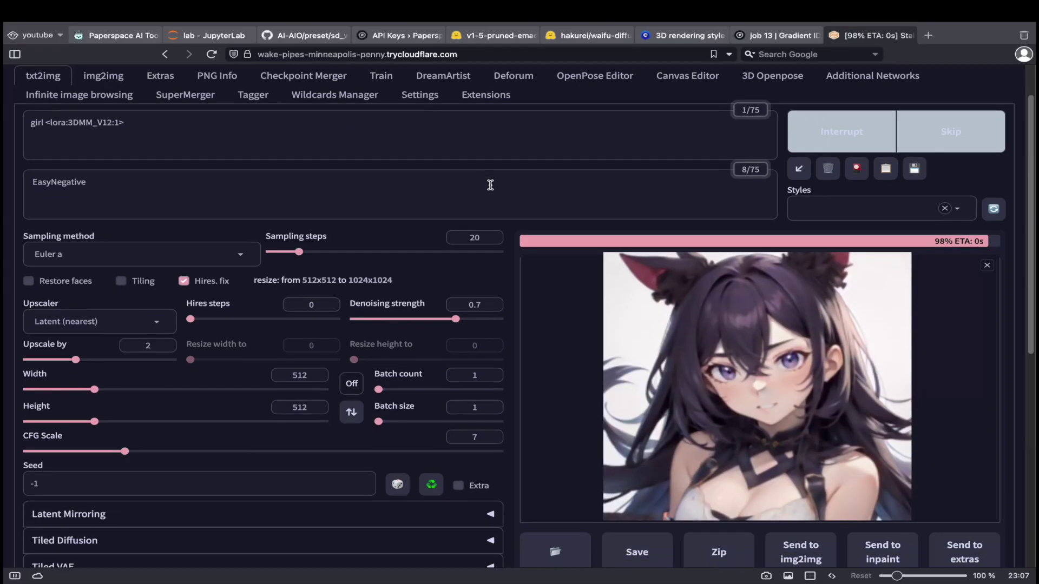
{"action": "scroll", "coordinate": [491, 185], "scroll_direction": "down", "scroll_amount": 3}
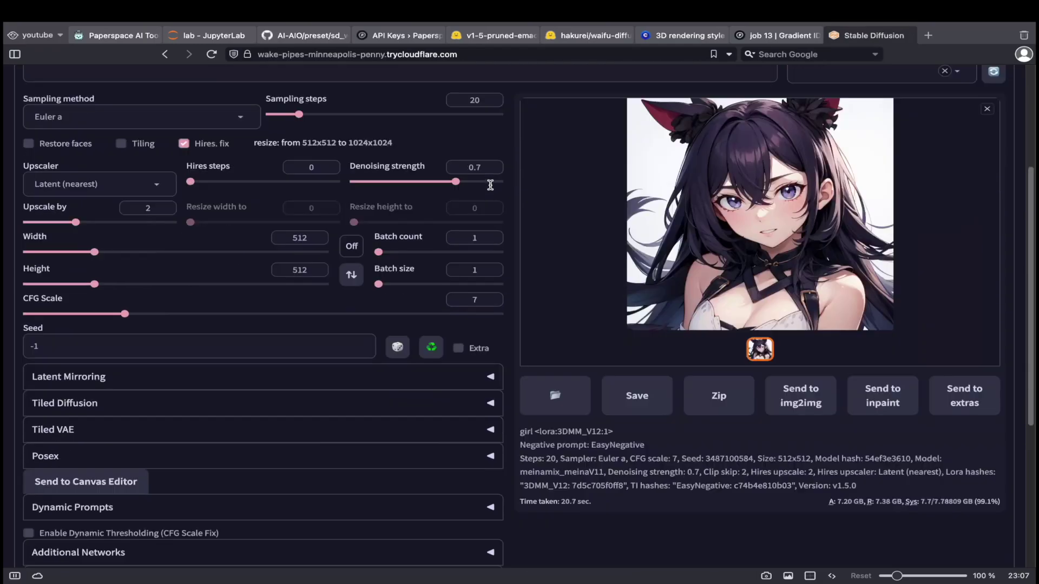
{"action": "left_click", "coordinate": [806, 219]}
{"action": "left_click", "coordinate": [916, 334]}
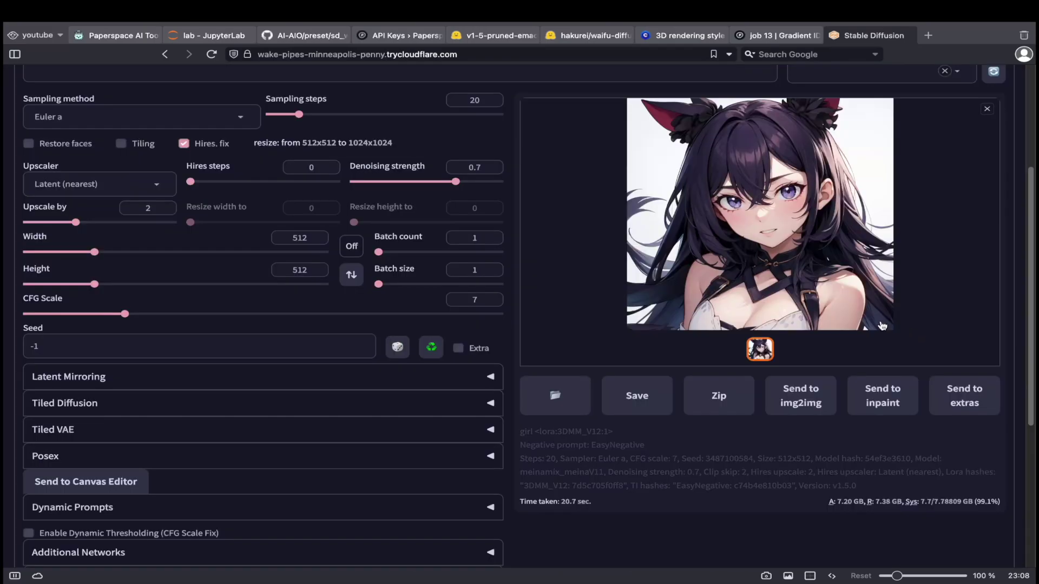
Copy the cloudflared_command URL from the JupyterLab status table and return to the Paperspace AI Tool tab.
{"action": "scroll", "coordinate": [780, 363], "scroll_direction": "up", "scroll_amount": 1}
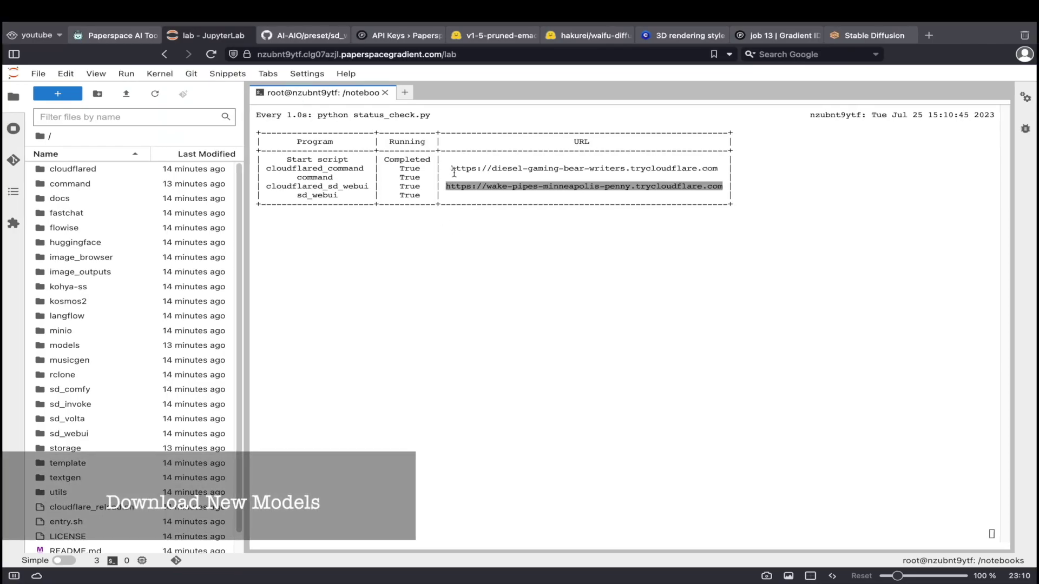
{"action": "left_click_drag", "start_coordinate": [451, 168], "coordinate": [721, 169]}
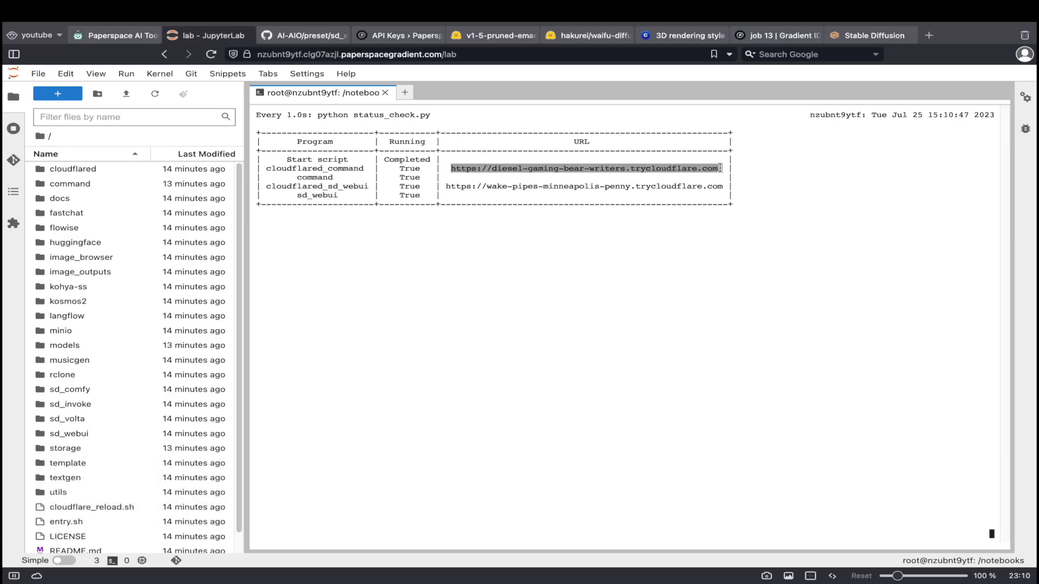
{"action": "left_click", "coordinate": [103, 34]}
{"action": "scroll", "coordinate": [780, 199], "scroll_direction": "up", "scroll_amount": 15}
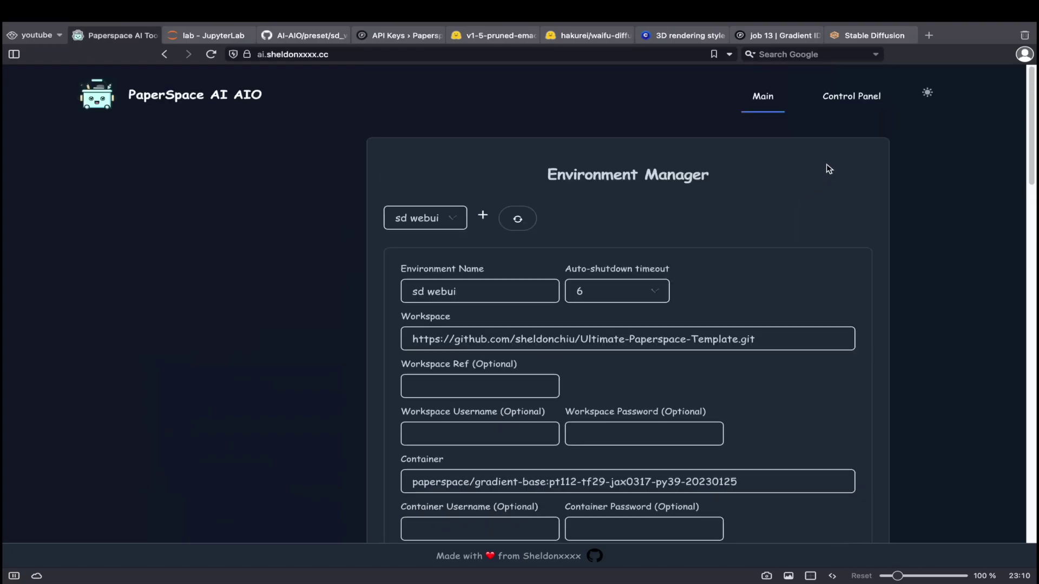
Paste the copied server URL into the Control Panel and open the Model Download form.
{"action": "left_click", "coordinate": [842, 102]}
{"action": "left_click", "coordinate": [163, 202]}
{"action": "key", "text": "ctrl+v"}
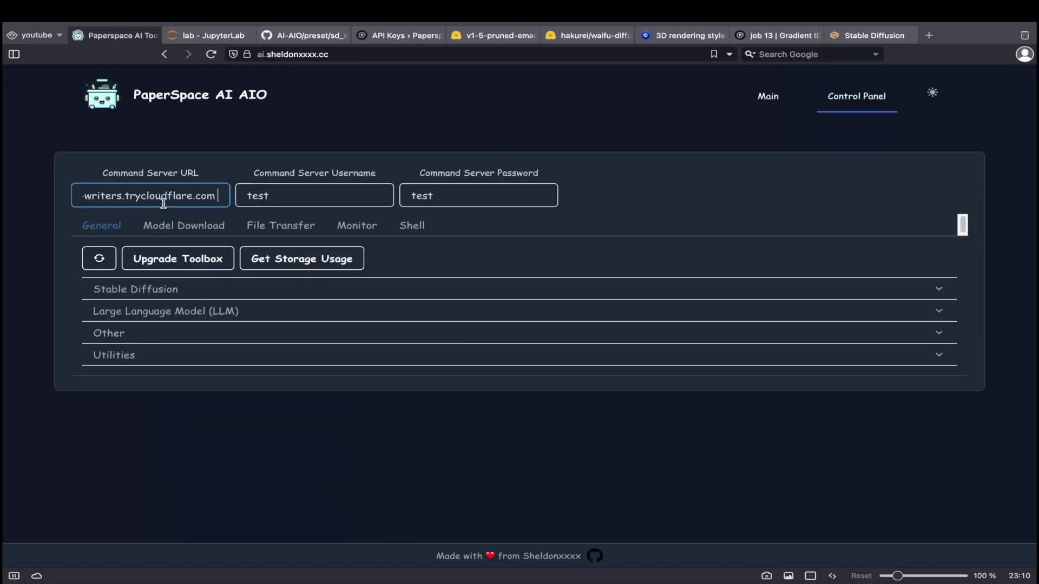
{"action": "left_click", "coordinate": [172, 226]}
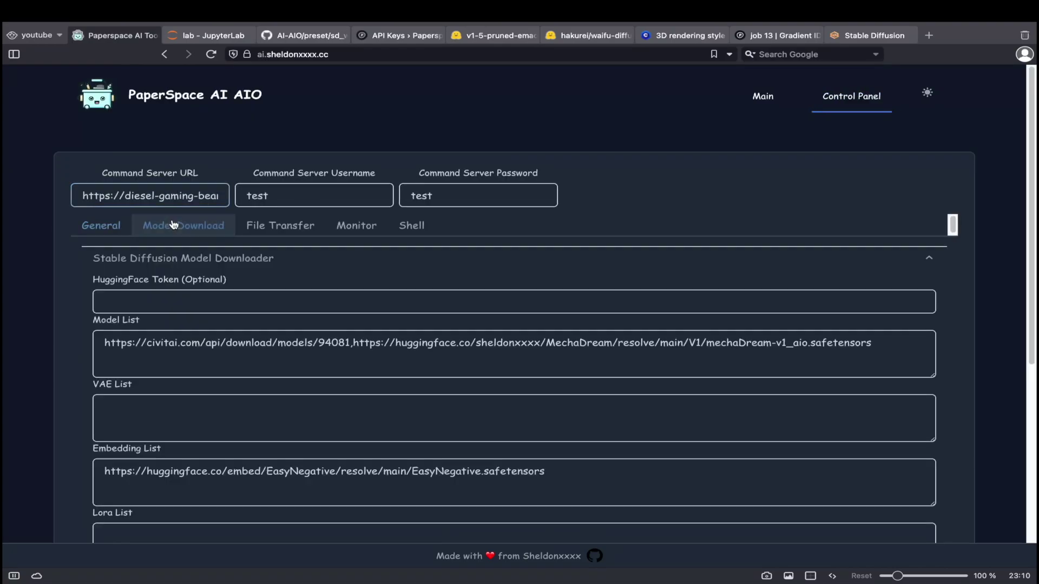
{"action": "scroll", "coordinate": [210, 249], "scroll_direction": "down", "scroll_amount": 4}
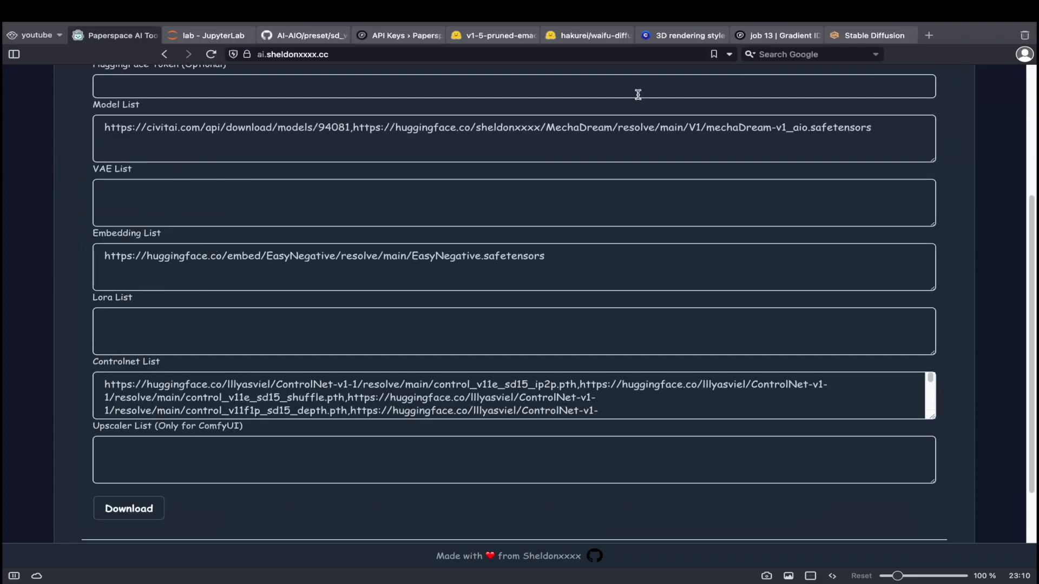
Copy the kl-f8-anime2.ckpt download link from the waifu-diffusion-v1-4 vae folder on Hugging Face.
{"action": "left_click", "coordinate": [592, 36]}
{"action": "left_click", "coordinate": [236, 196]}
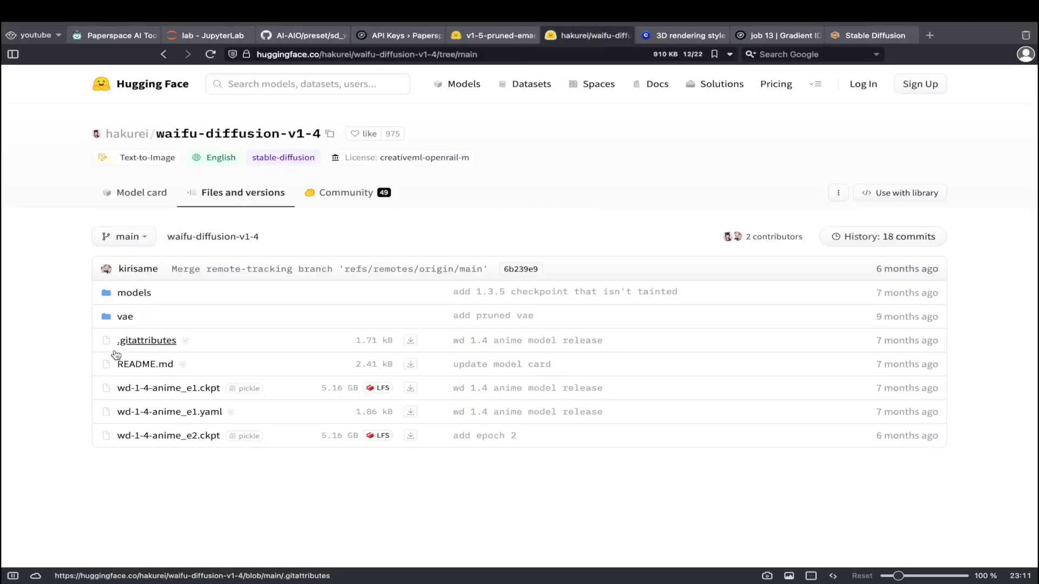
{"action": "left_click", "coordinate": [125, 319]}
{"action": "left_click", "coordinate": [130, 339]}
{"action": "right_click", "coordinate": [132, 294]}
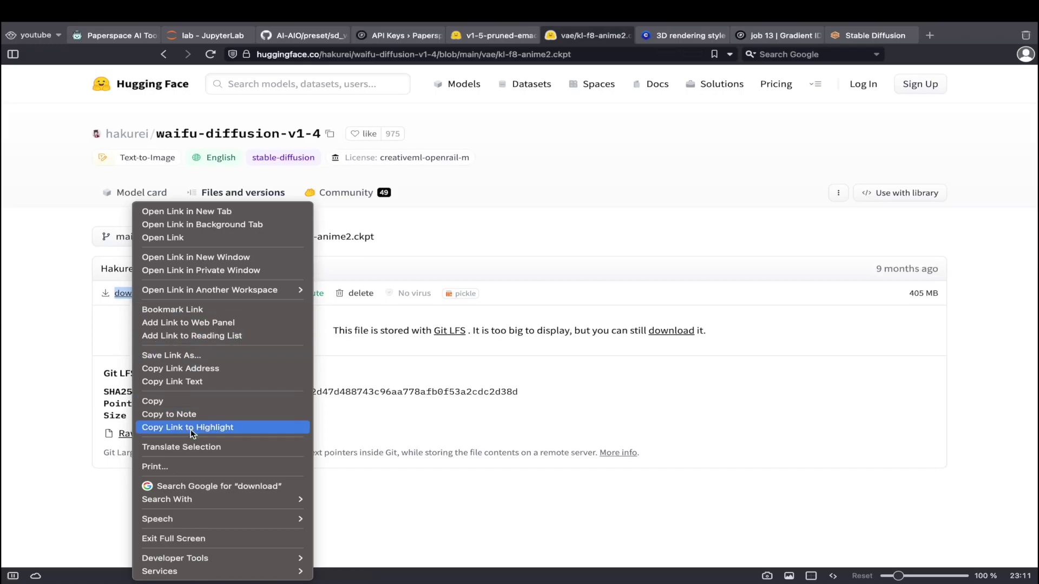
{"action": "left_click", "coordinate": [191, 369]}
Paste the kl-f8-anime2.ckpt link into the VAE List, download it, and dismiss the success message.
{"action": "left_click", "coordinate": [120, 36]}
{"action": "left_click", "coordinate": [211, 201]}
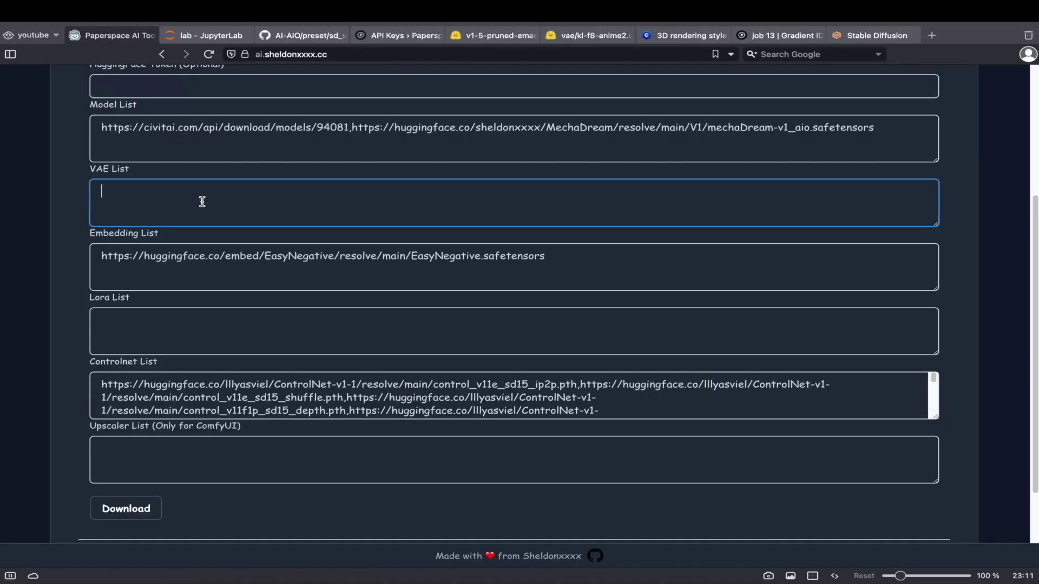
{"action": "key", "text": "ctrl+v"}
{"action": "left_click", "coordinate": [75, 226]}
{"action": "scroll", "coordinate": [75, 227], "scroll_direction": "down", "scroll_amount": 5}
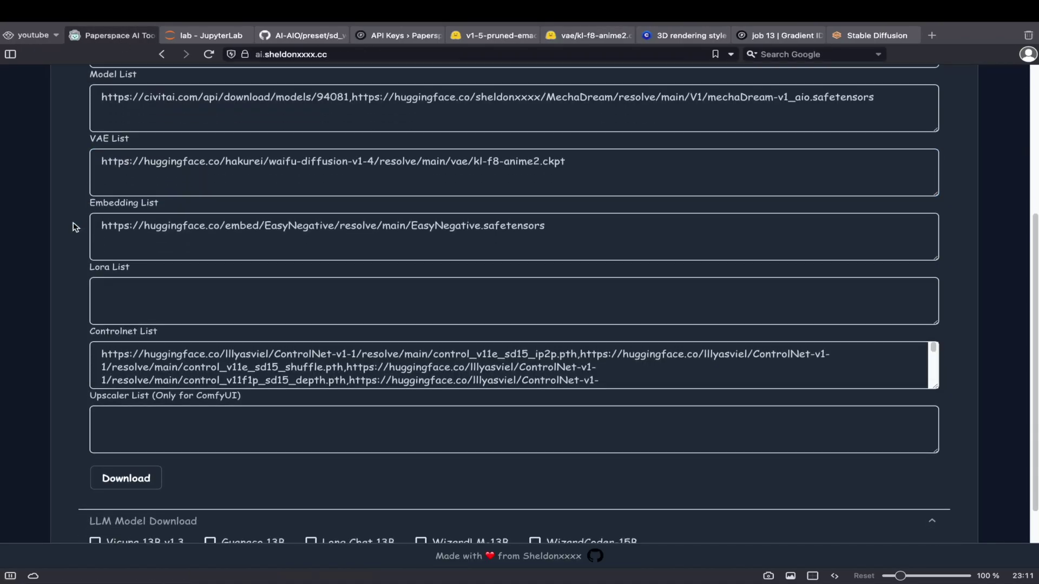
{"action": "left_click", "coordinate": [125, 388]}
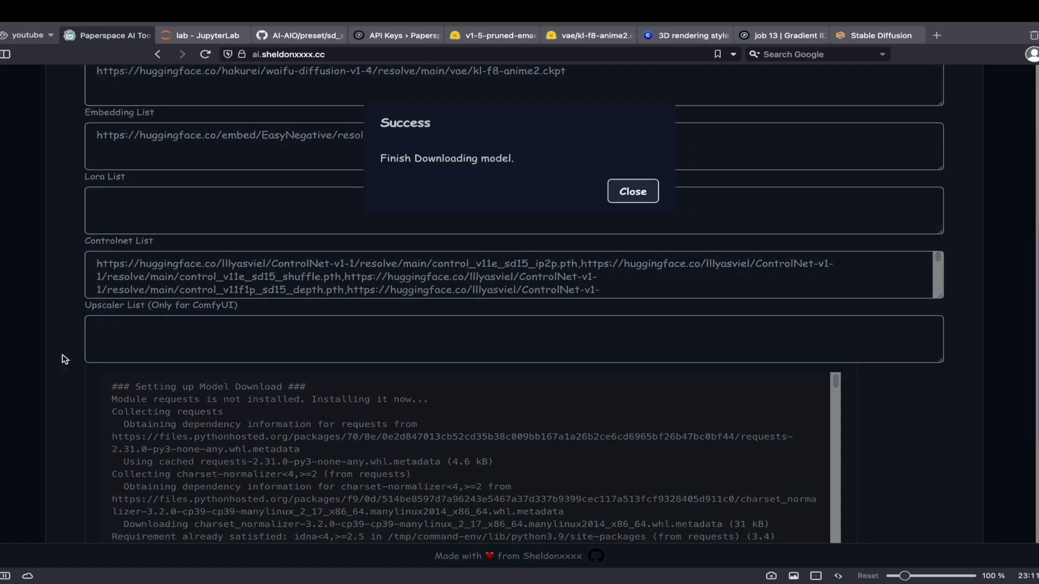
{"action": "left_click", "coordinate": [631, 196]}
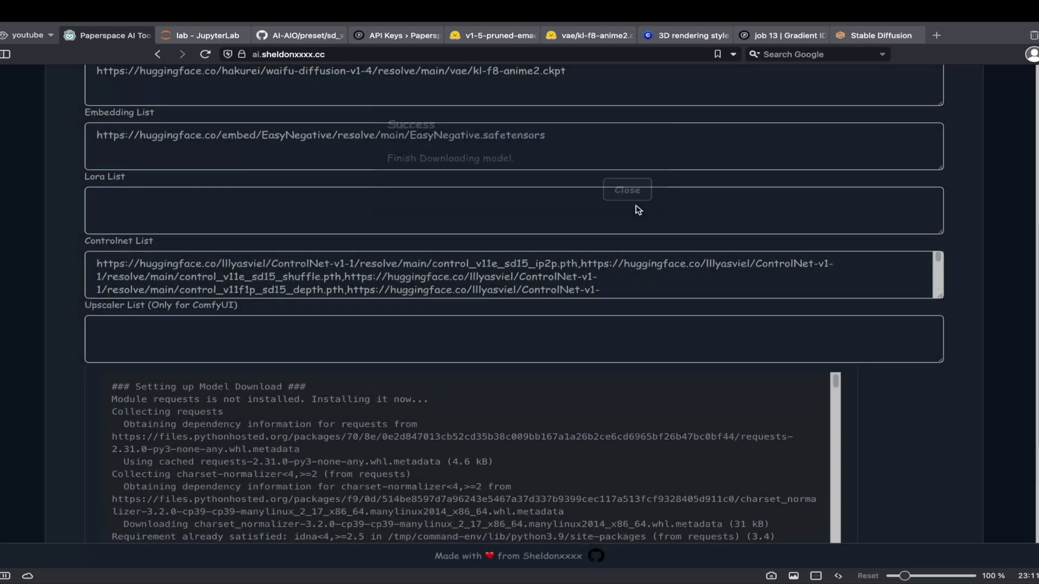
In Settings > Stable Diffusion, refresh the VAE list and set SD VAE to kl-f8-anime2.ckpt.
{"action": "left_click", "coordinate": [866, 36]}
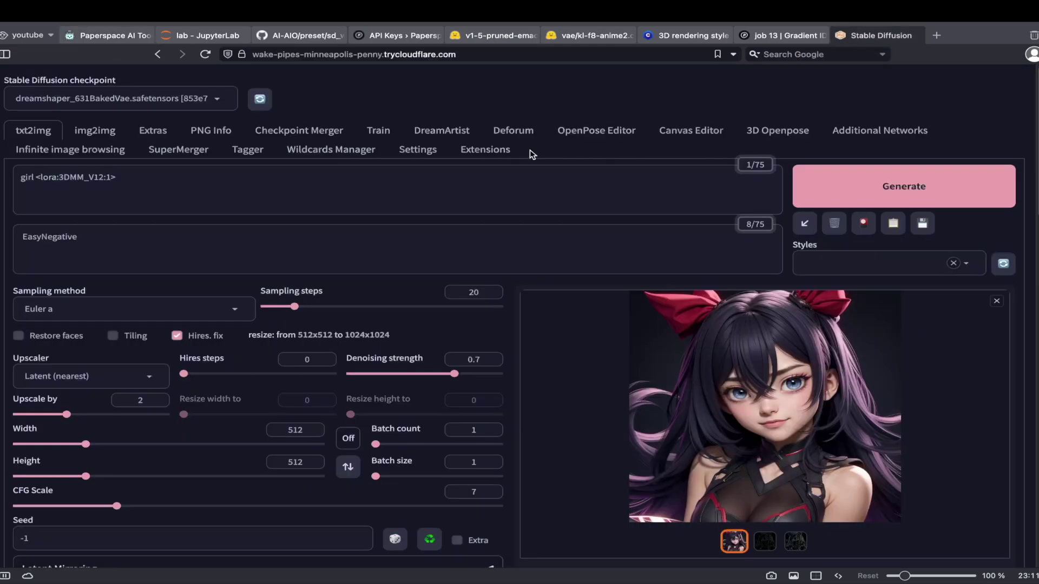
{"action": "left_click", "coordinate": [428, 151]}
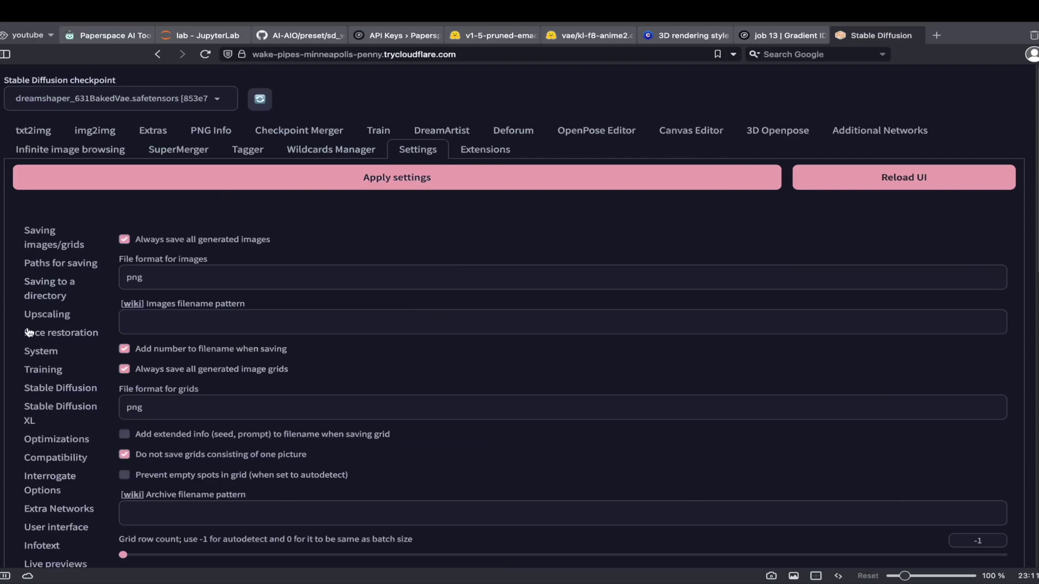
{"action": "left_click", "coordinate": [61, 386]}
{"action": "left_click", "coordinate": [211, 329]}
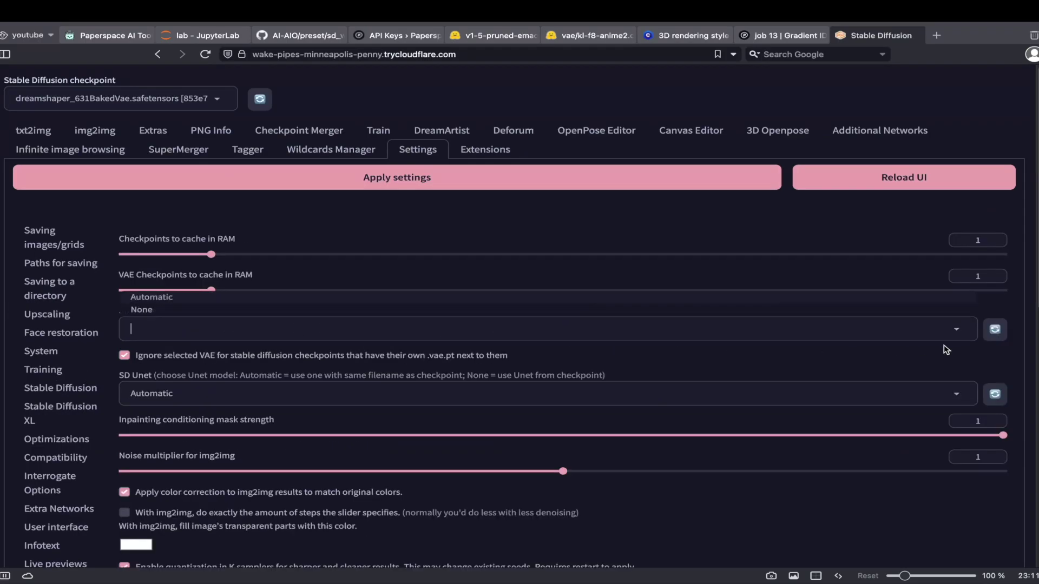
{"action": "left_click", "coordinate": [993, 329]}
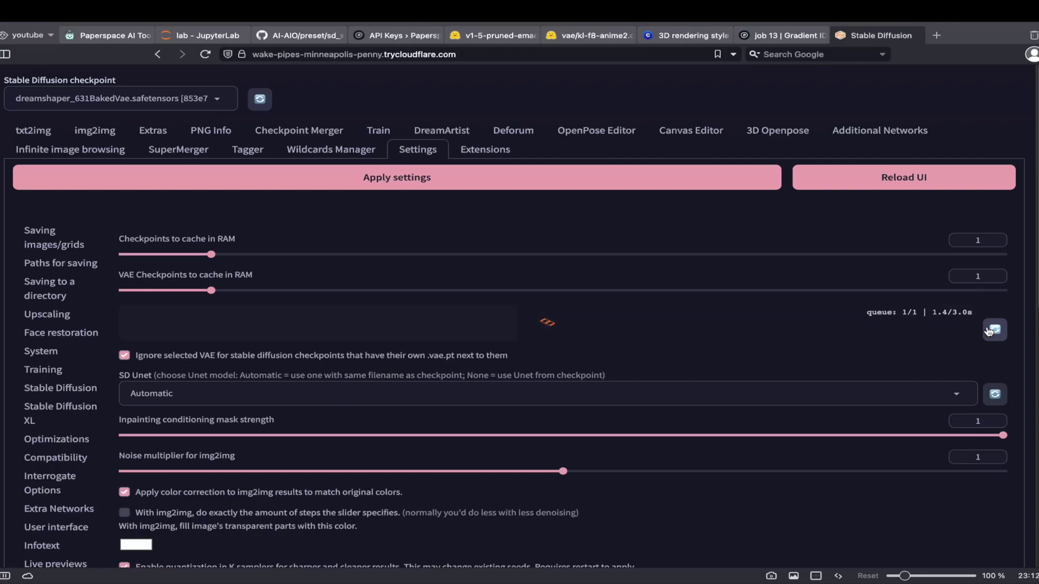
{"action": "left_click", "coordinate": [555, 328]}
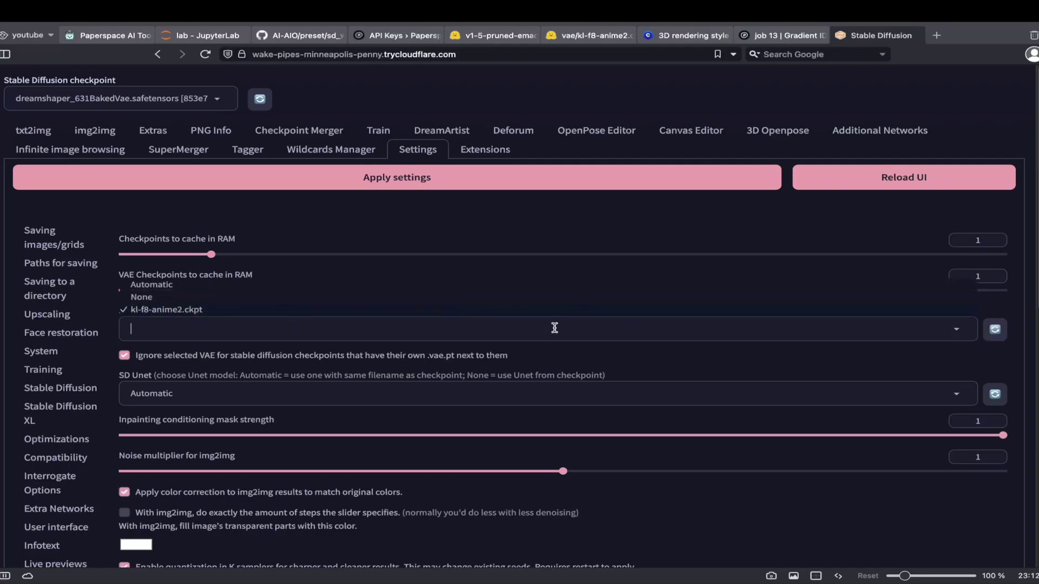
{"action": "left_click", "coordinate": [173, 310]}
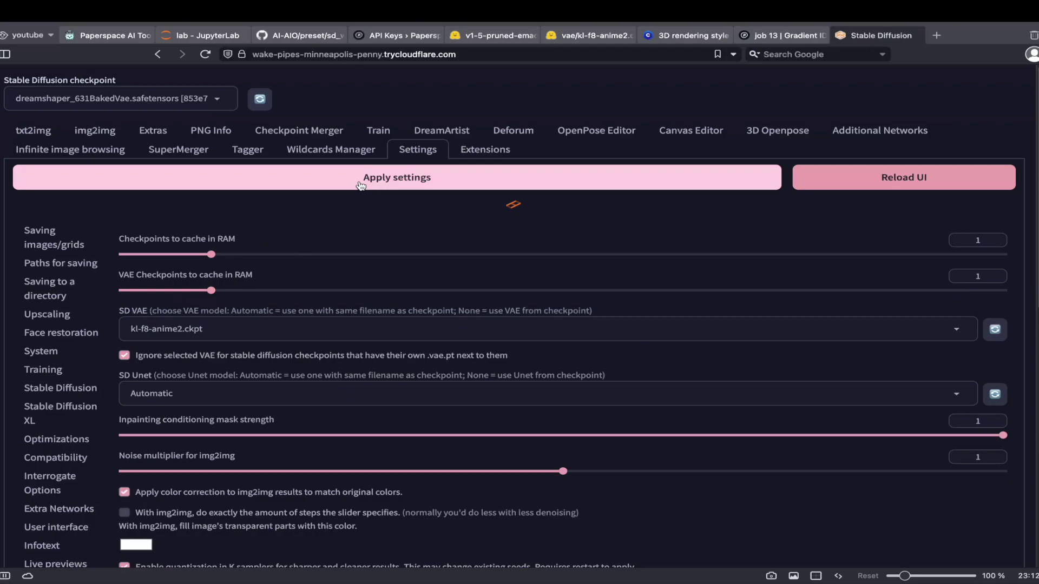